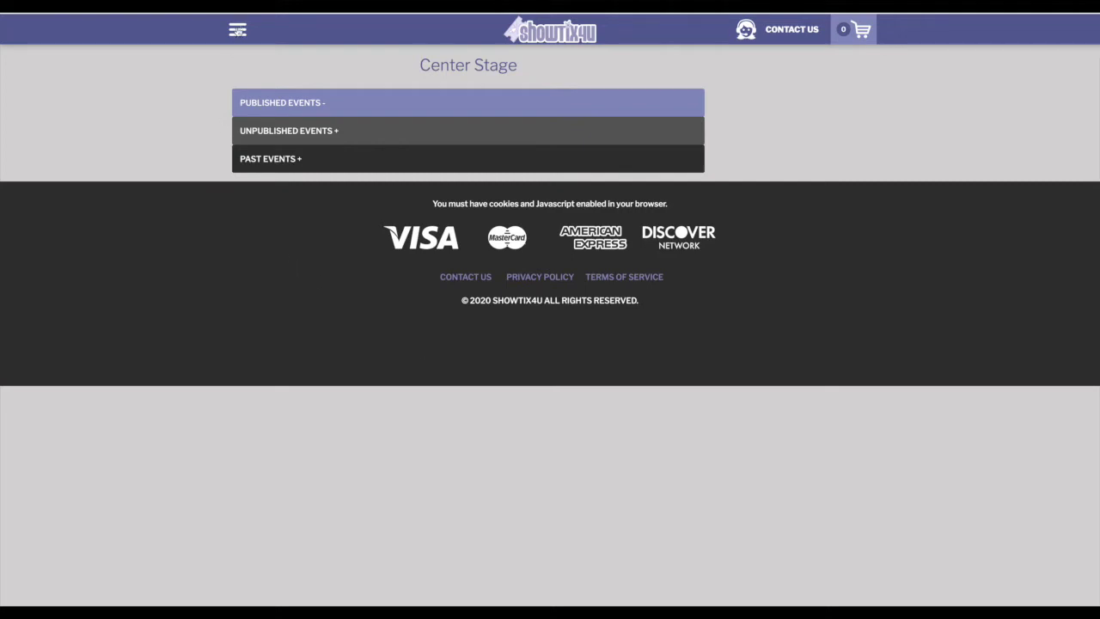
- Open the site navigation menu
click(238, 30)
- Create a new Scheduled Content event licensed through Other/Royalty Free
click(112, 163)
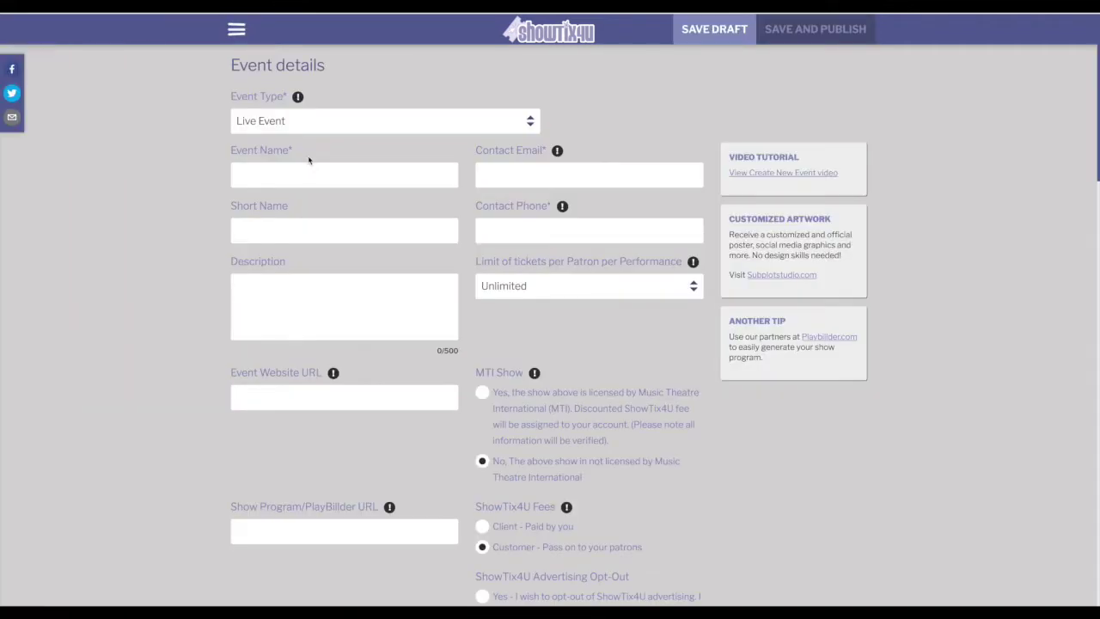
click(322, 121)
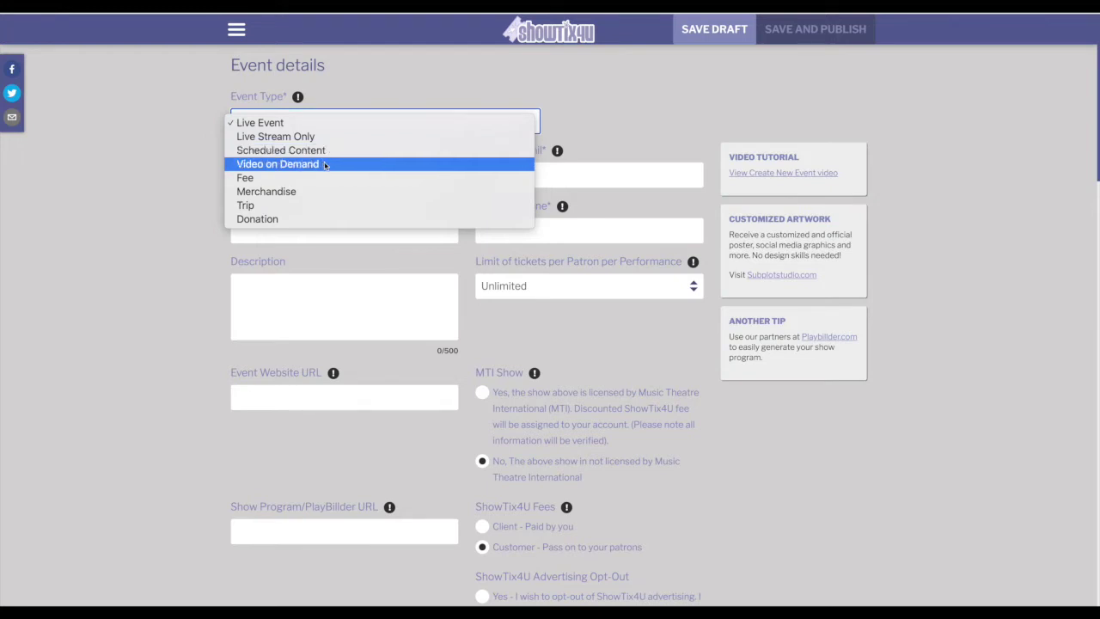
click(326, 152)
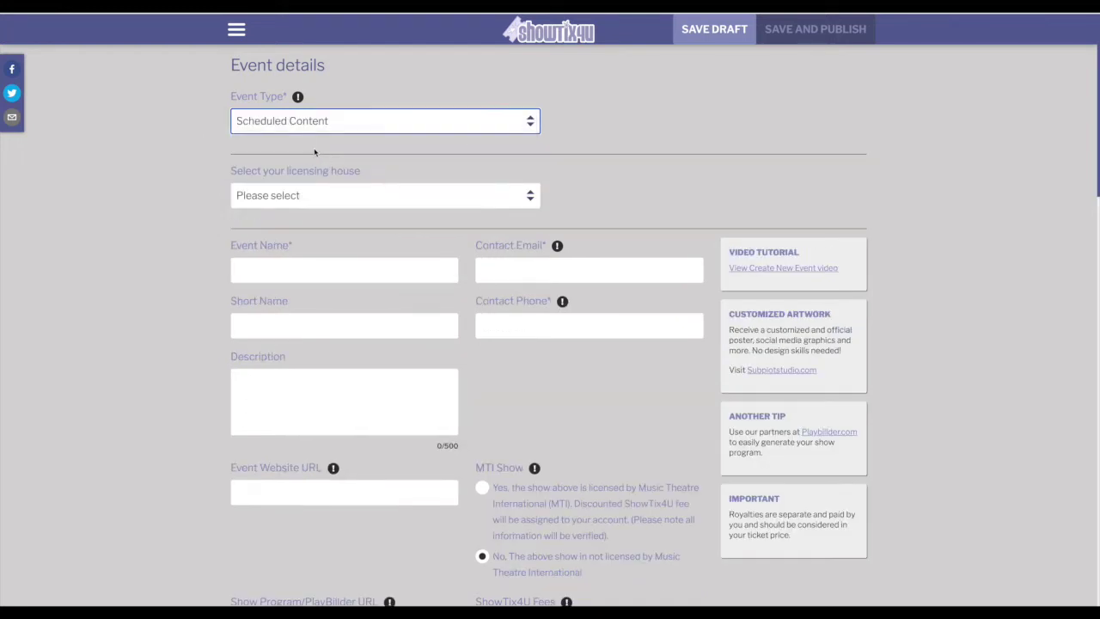
click(311, 198)
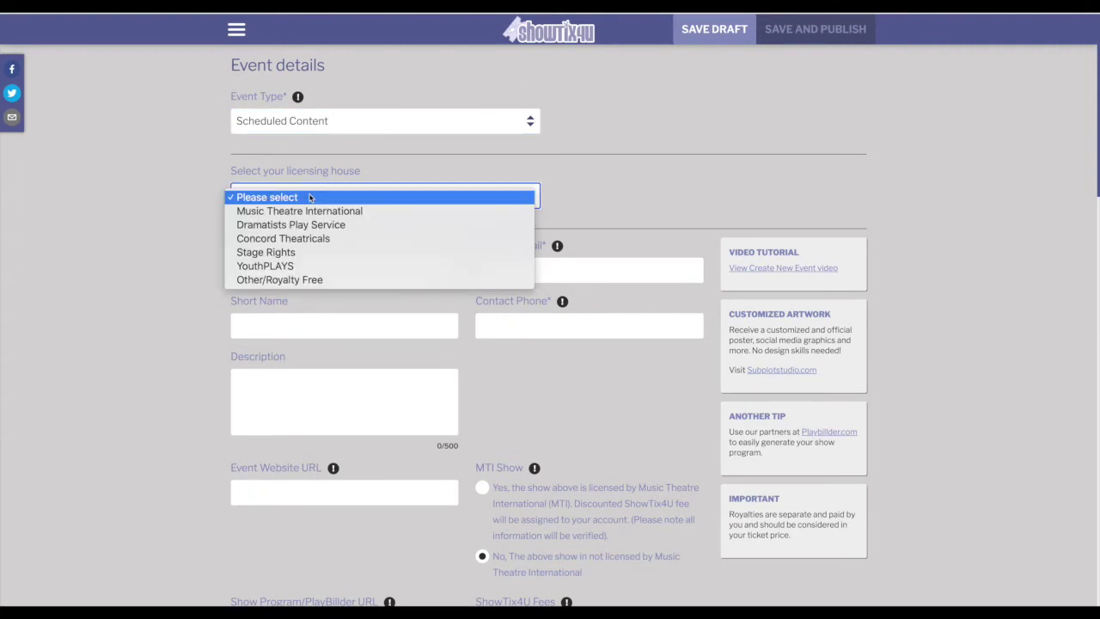
click(311, 279)
click(301, 272)
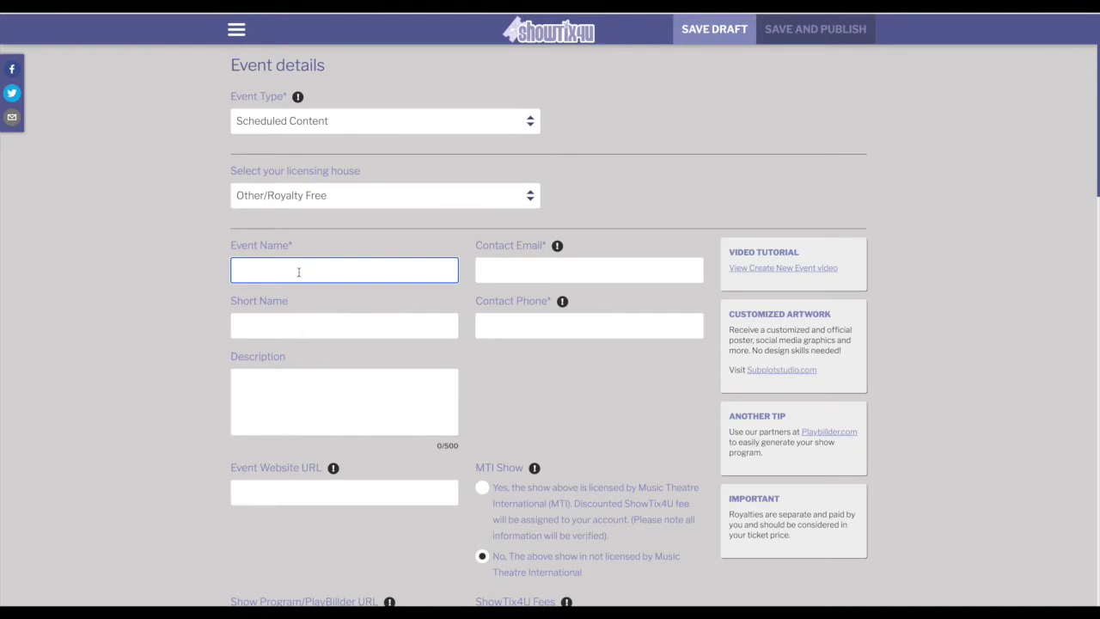
- Name the event 'My streaming event' and fill in the contact e-mail and phone number
text(My streaming event)
key(Tab)
key(Tab)
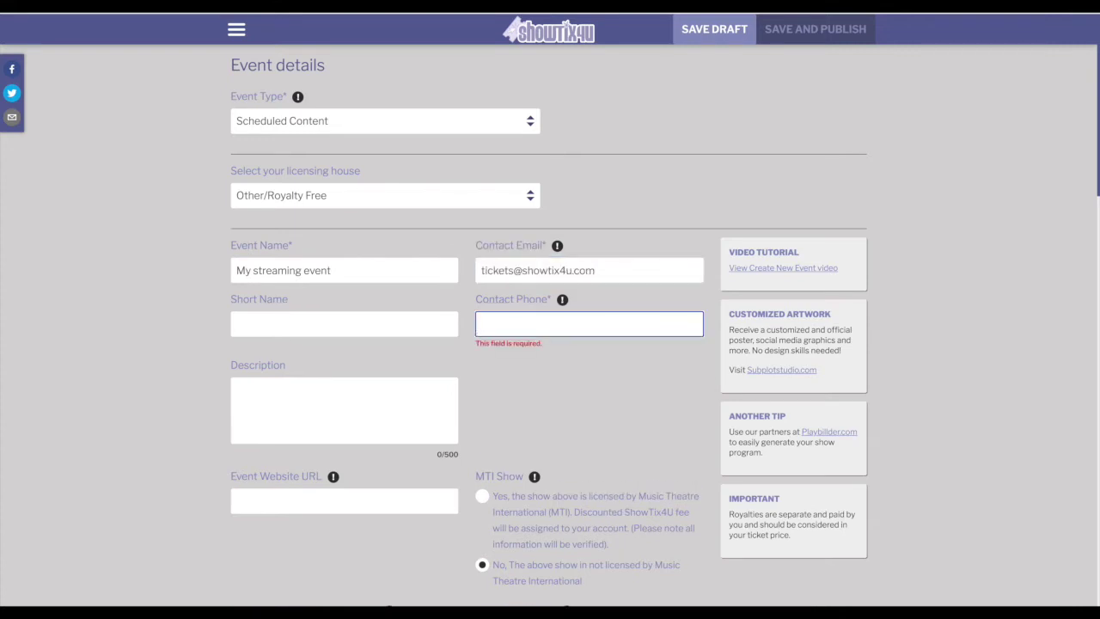
text(123-456-7890)
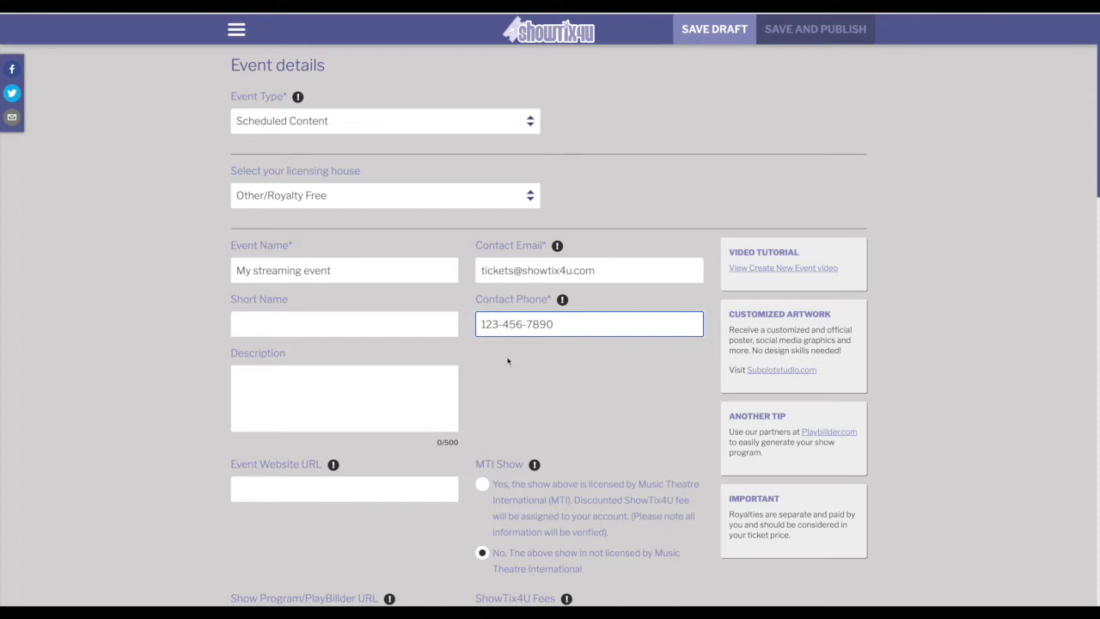
scroll(508, 361, down, 1)
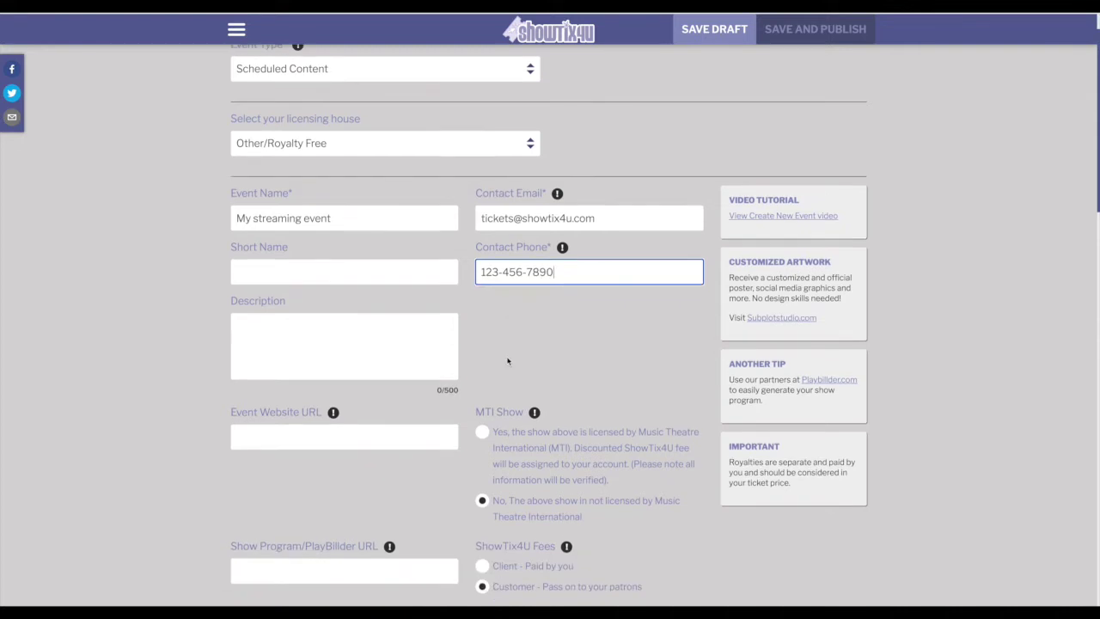
click(296, 323)
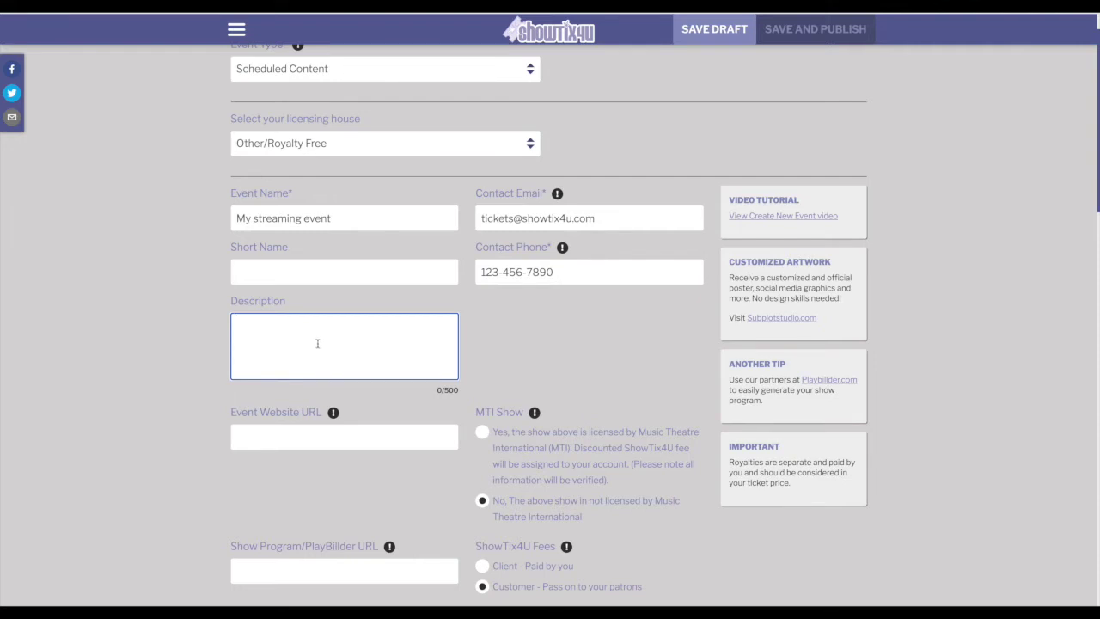
scroll(318, 344, down, 1)
scroll(320, 344, down, 1)
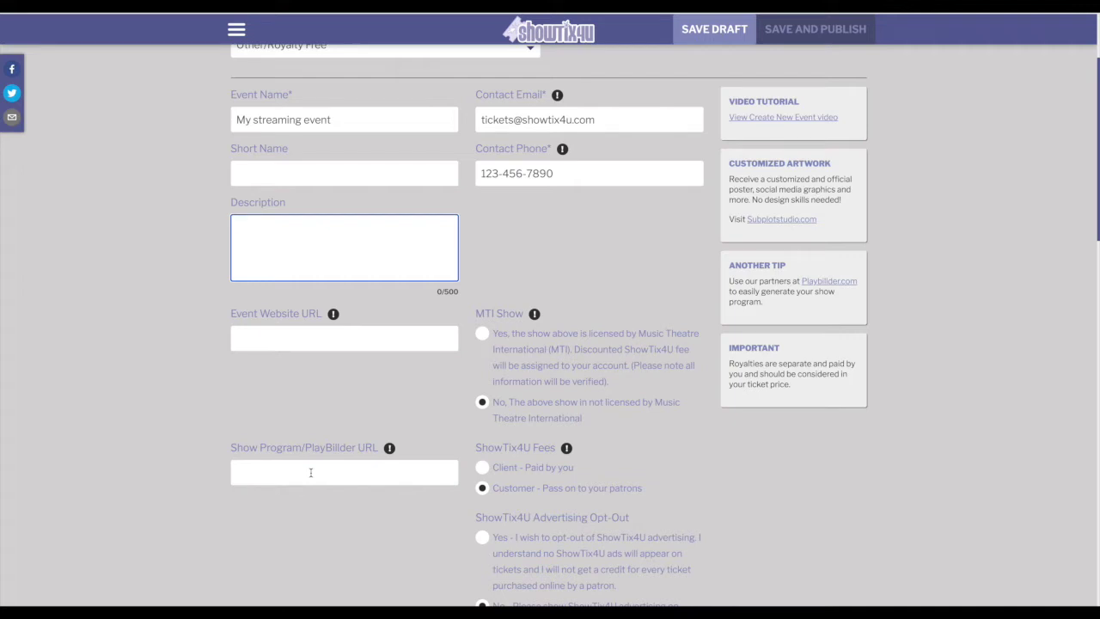
- Choose 'Client - Paid by you' for the ShowTix4U fees
scroll(396, 447, down, 1)
click(484, 420)
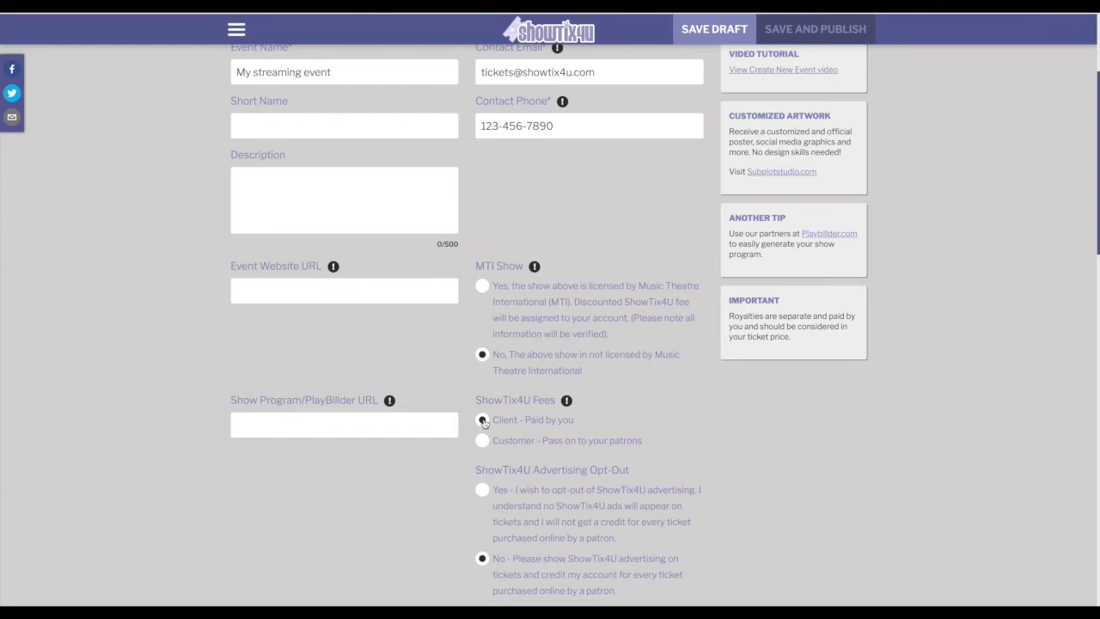
scroll(484, 422, down, 1)
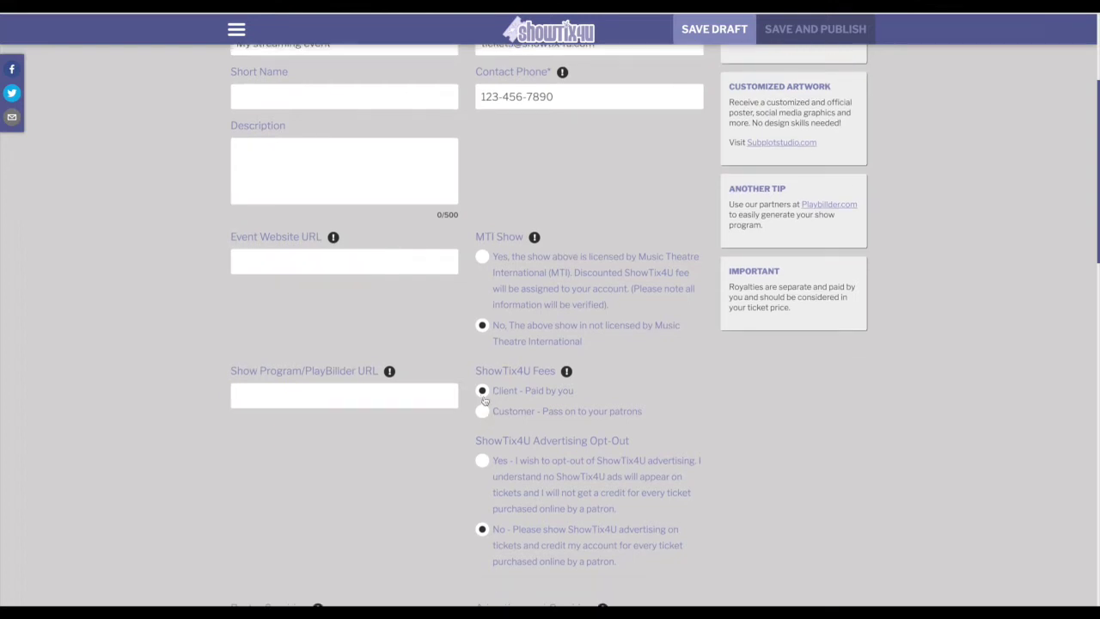
scroll(483, 391, down, 4)
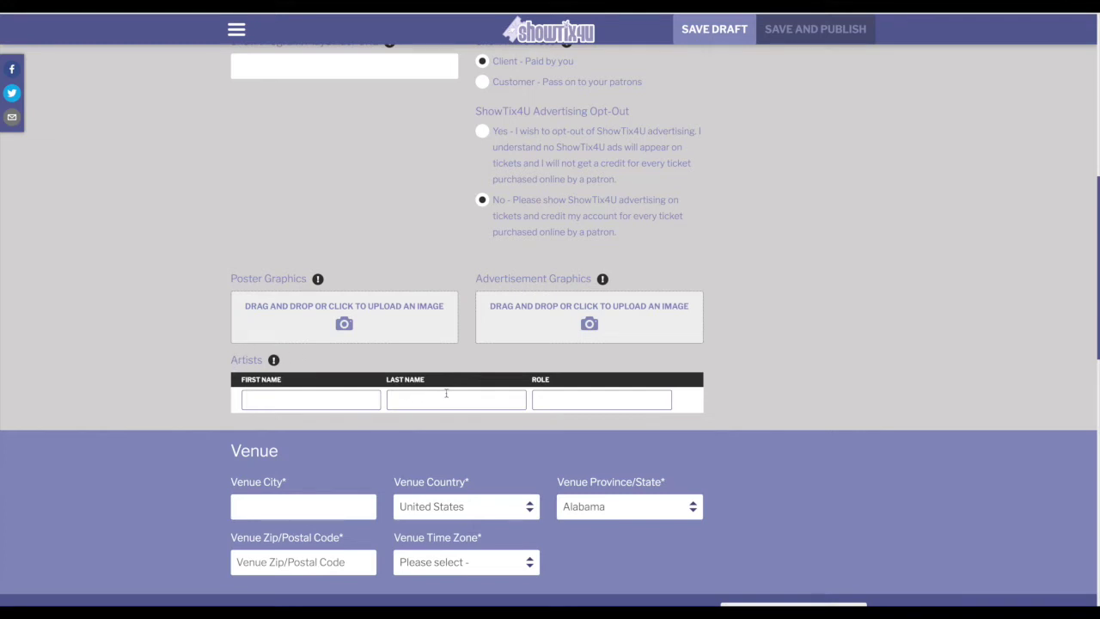
scroll(446, 393, down, 3)
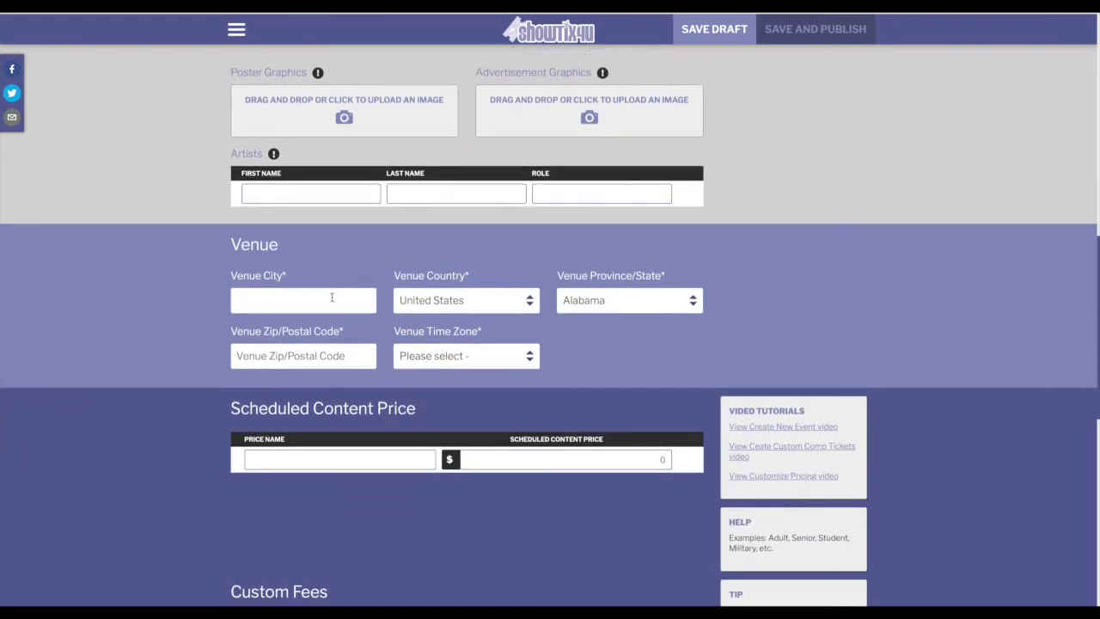
- Set the venue to New York, New York 10019 with America/New_York - Eastern time zone
click(331, 297)
text(New Yor)
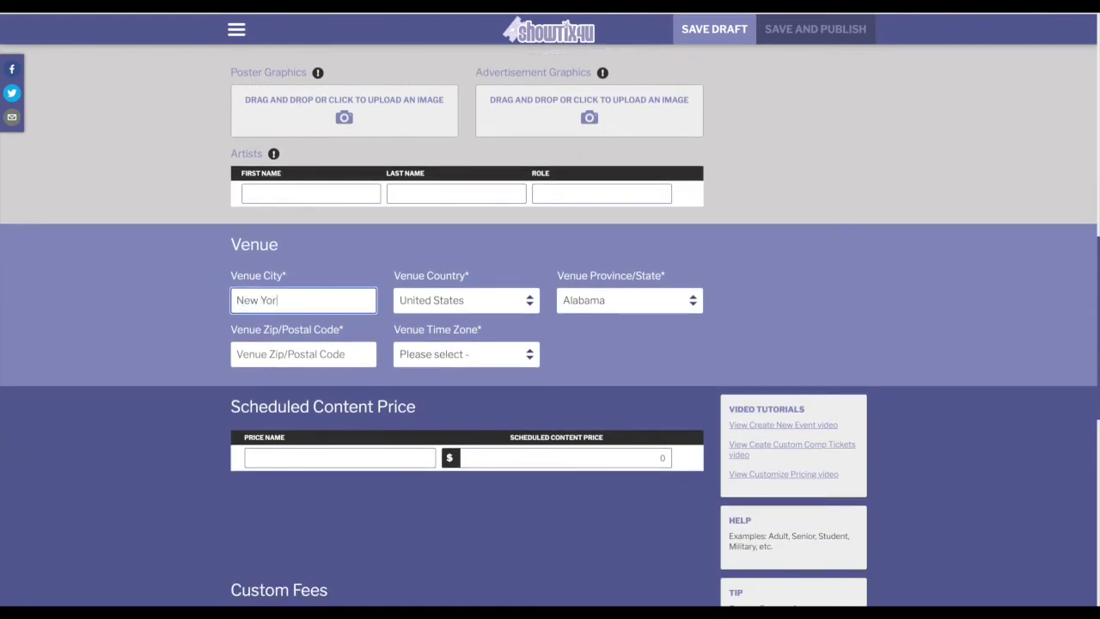
text(k)
click(664, 301)
scroll(658, 393, down, 3)
click(642, 437)
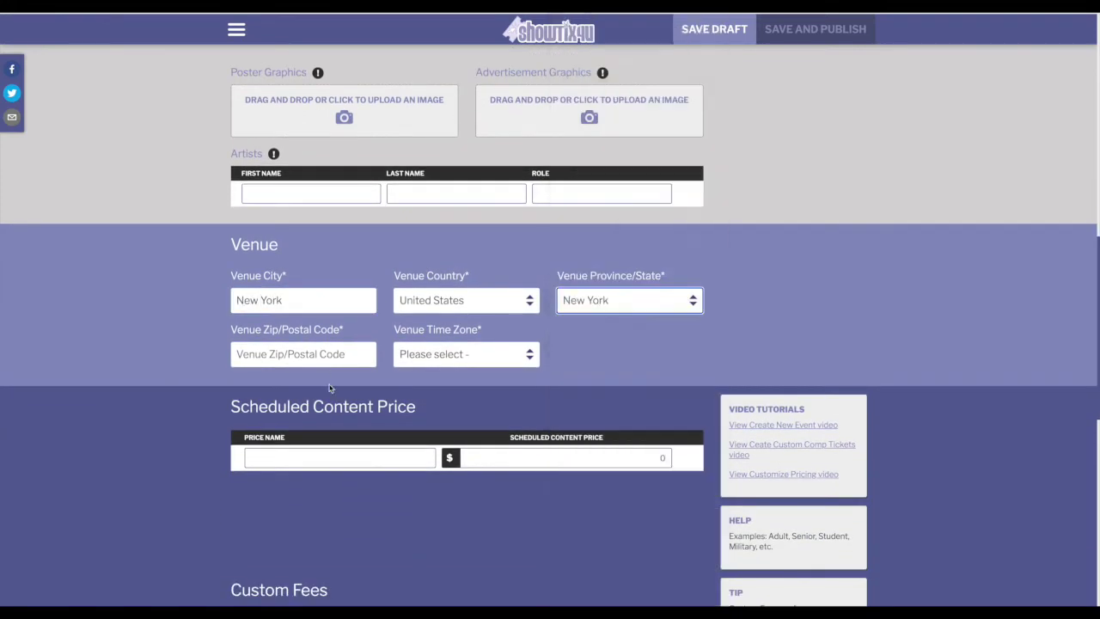
click(325, 356)
text(10019)
click(504, 353)
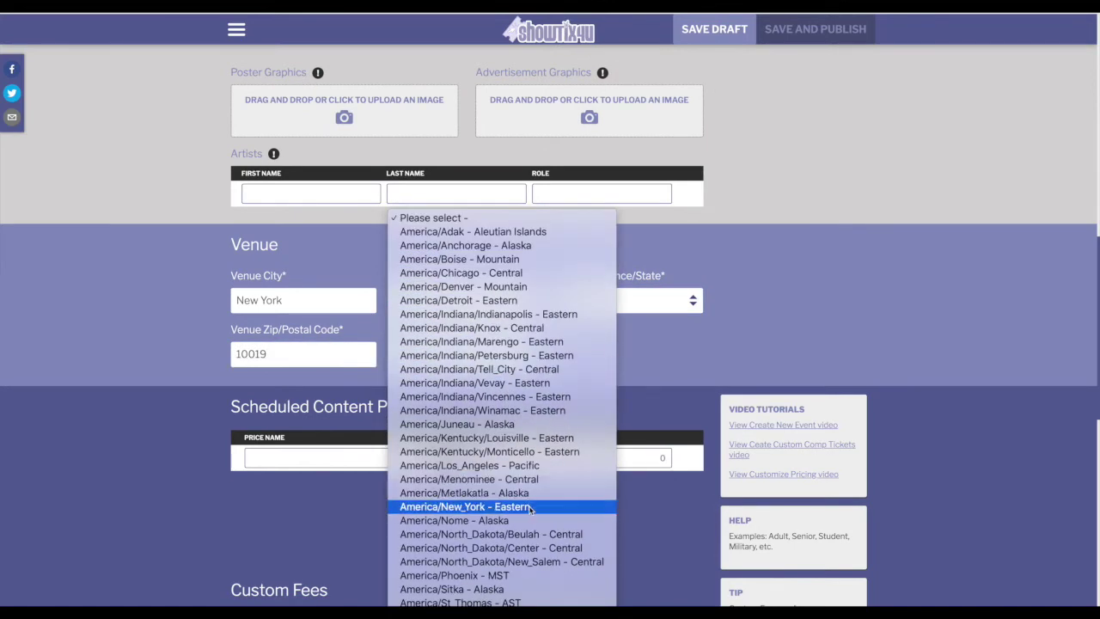
click(530, 507)
scroll(501, 346, down, 3)
- Add ticket prices 'Single Viewer' at $15 and 'Group Viewing'
click(388, 225)
text(Sin)
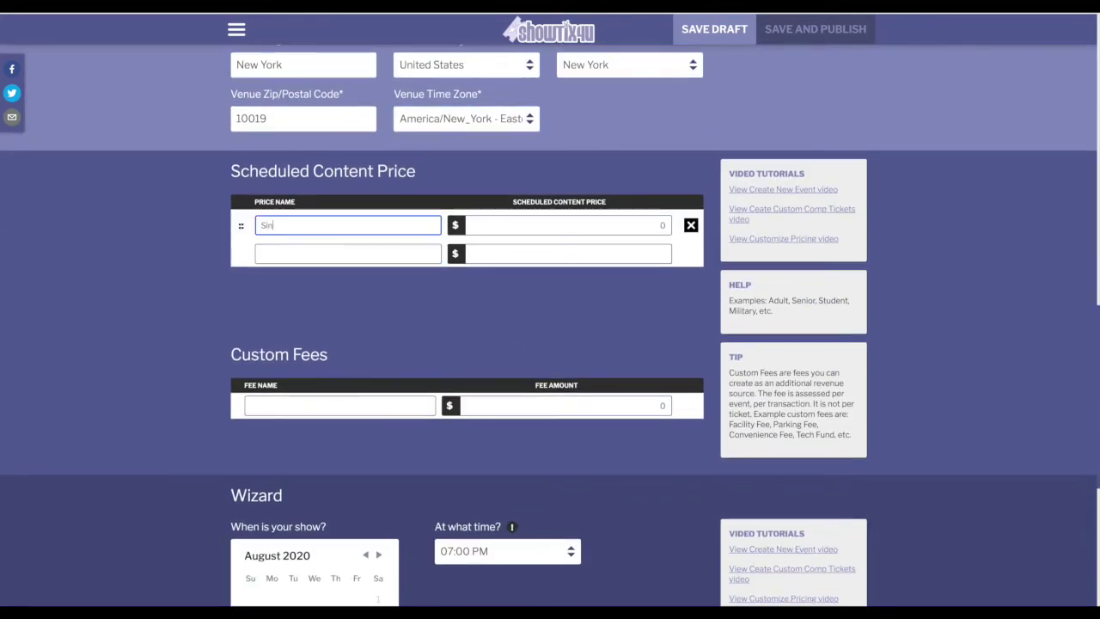
text(gle Viewer)
click(652, 225)
drag(652, 225, 675, 228)
text(15)
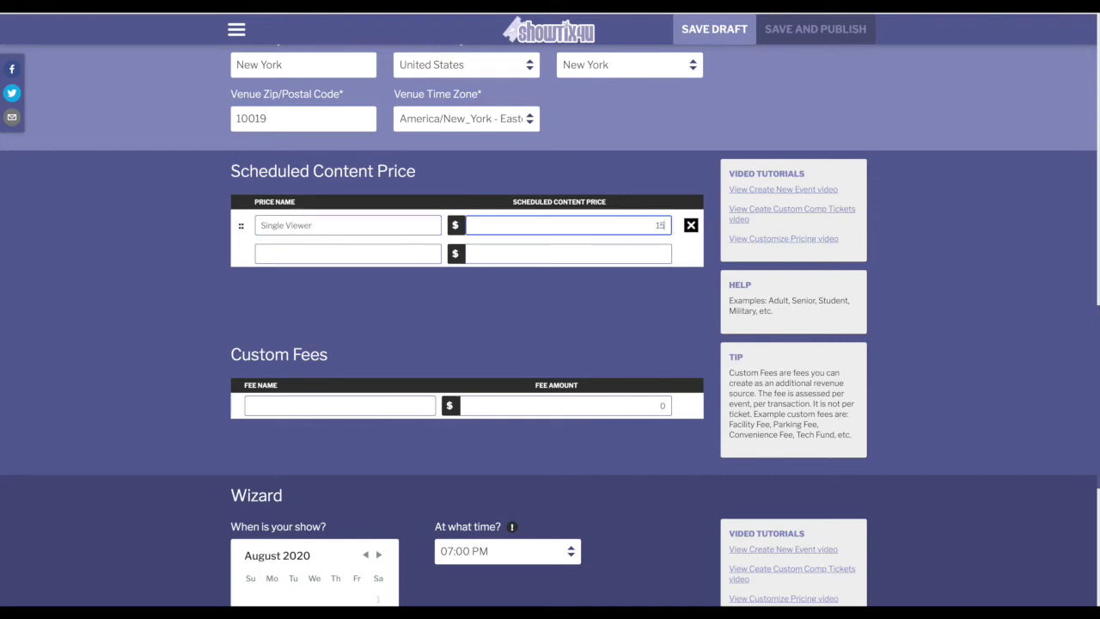
click(352, 257)
text(Grou)
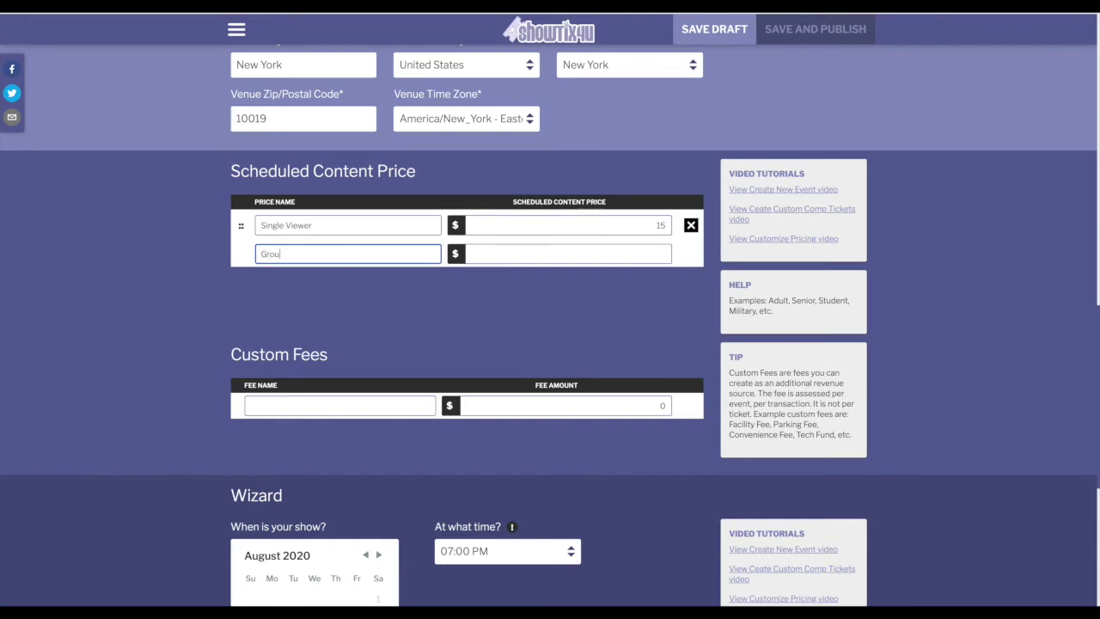
text(p Viewing)
click(654, 254)
- Price Group Viewing at 10 and pick August 29 and 30 as show dates
text(10)
scroll(397, 317, down, 5)
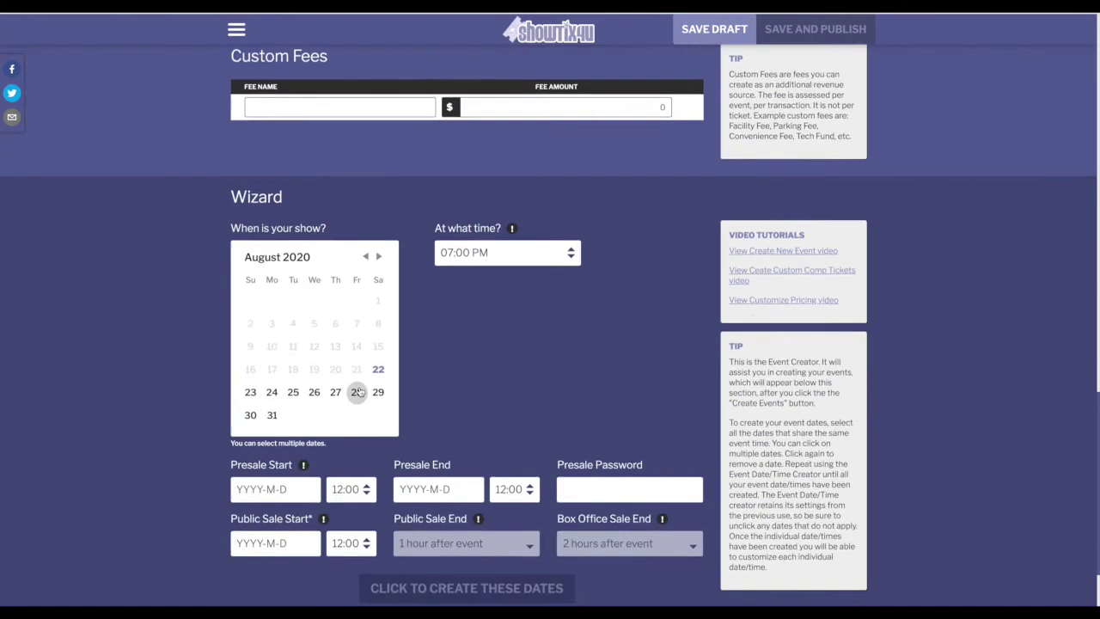
scroll(397, 317, down, 1)
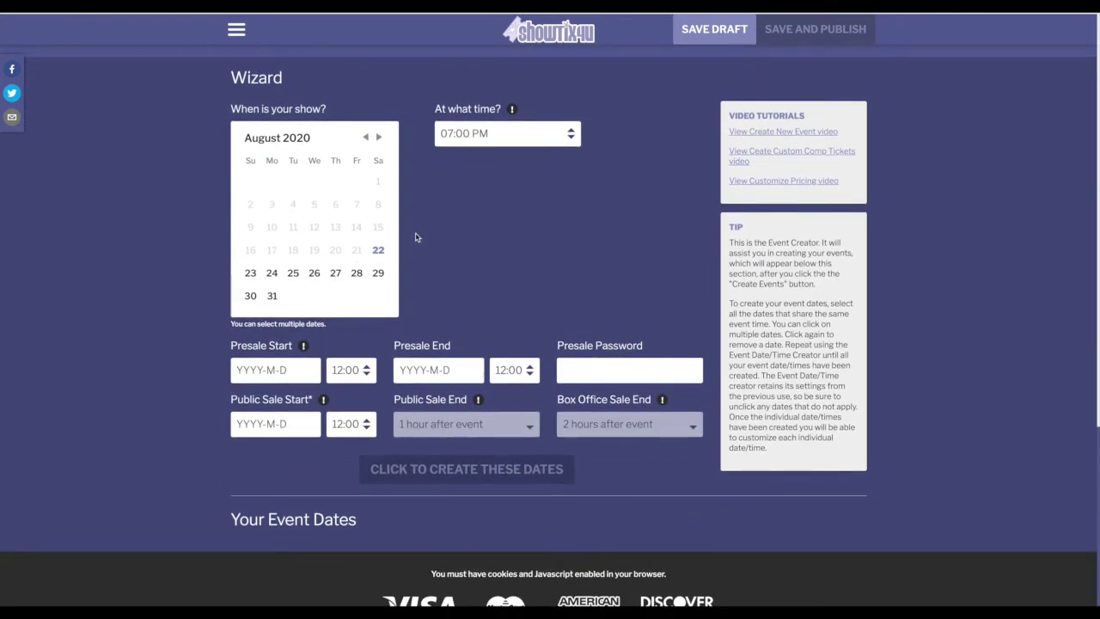
click(378, 272)
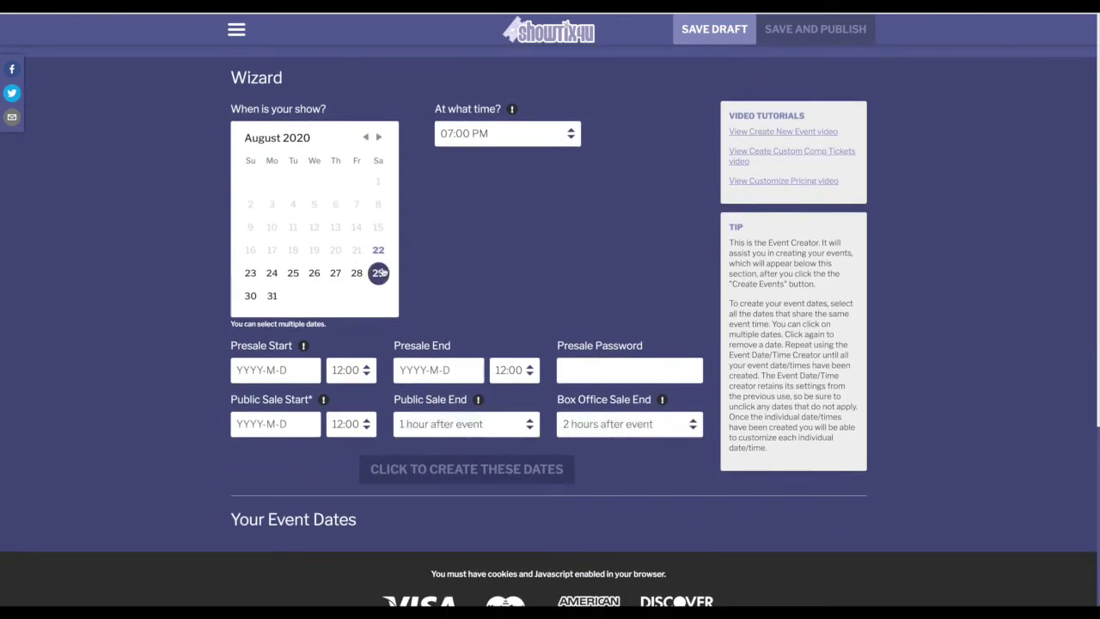
click(250, 296)
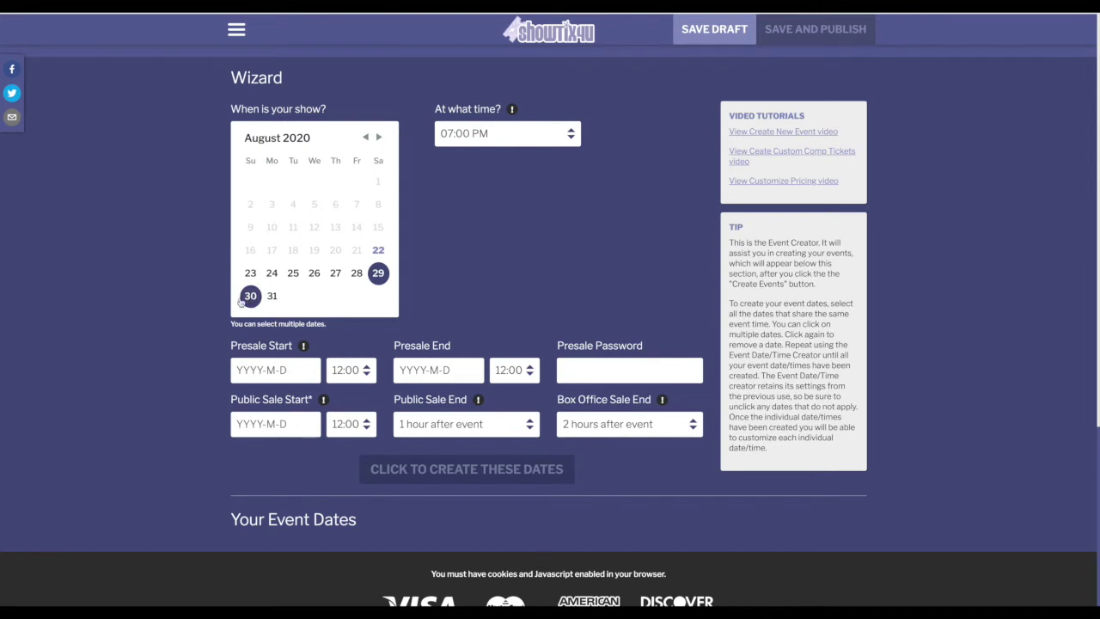
scroll(201, 352, down, 1)
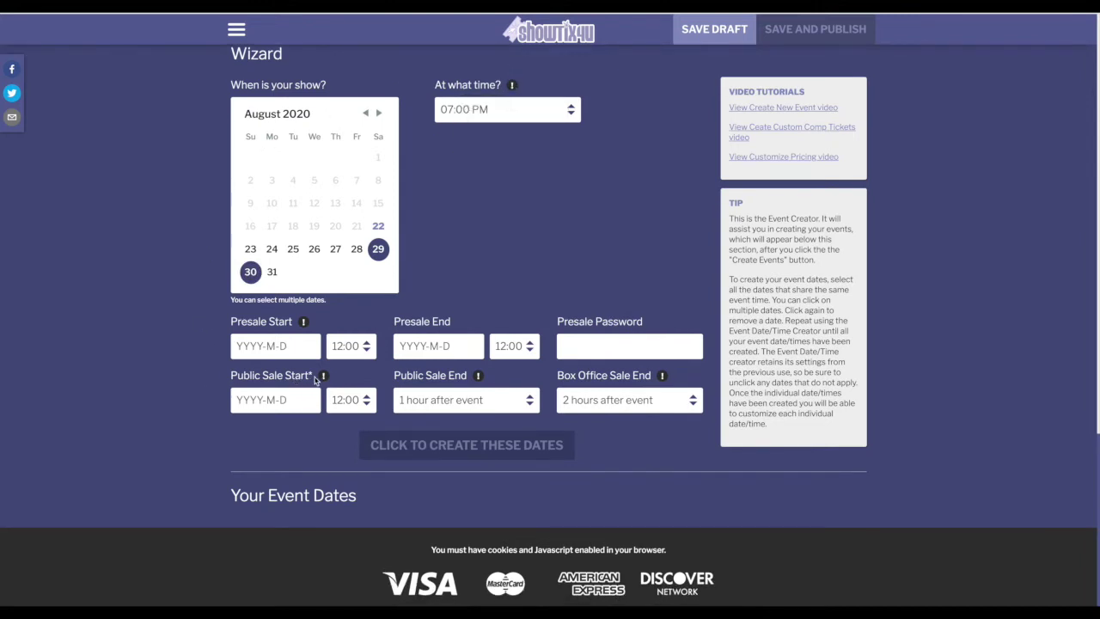
drag(315, 379, 223, 380)
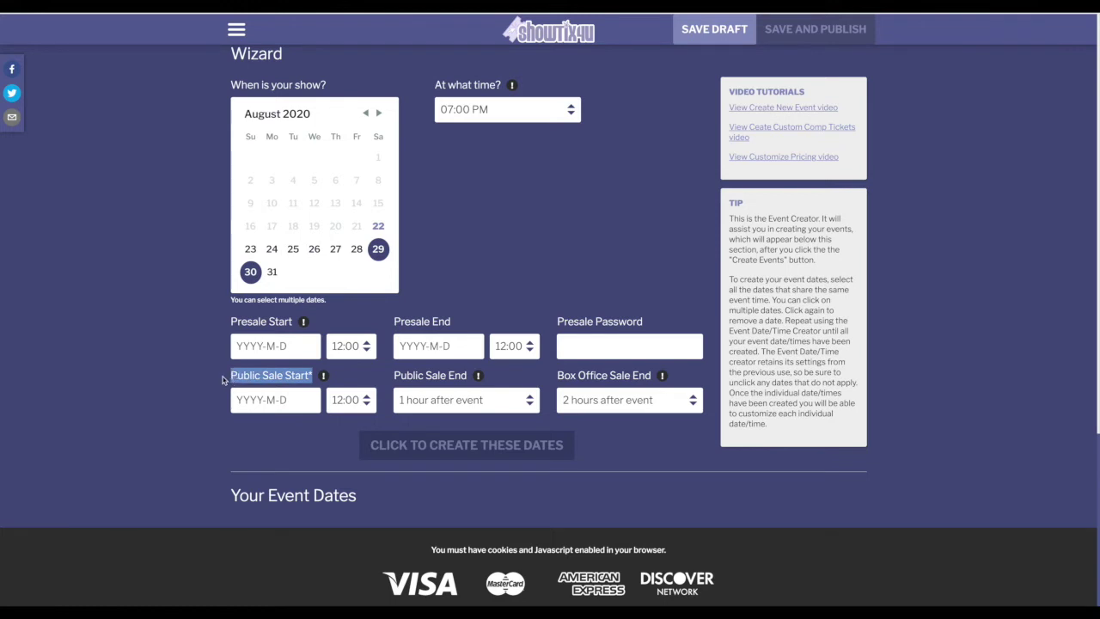
click(223, 380)
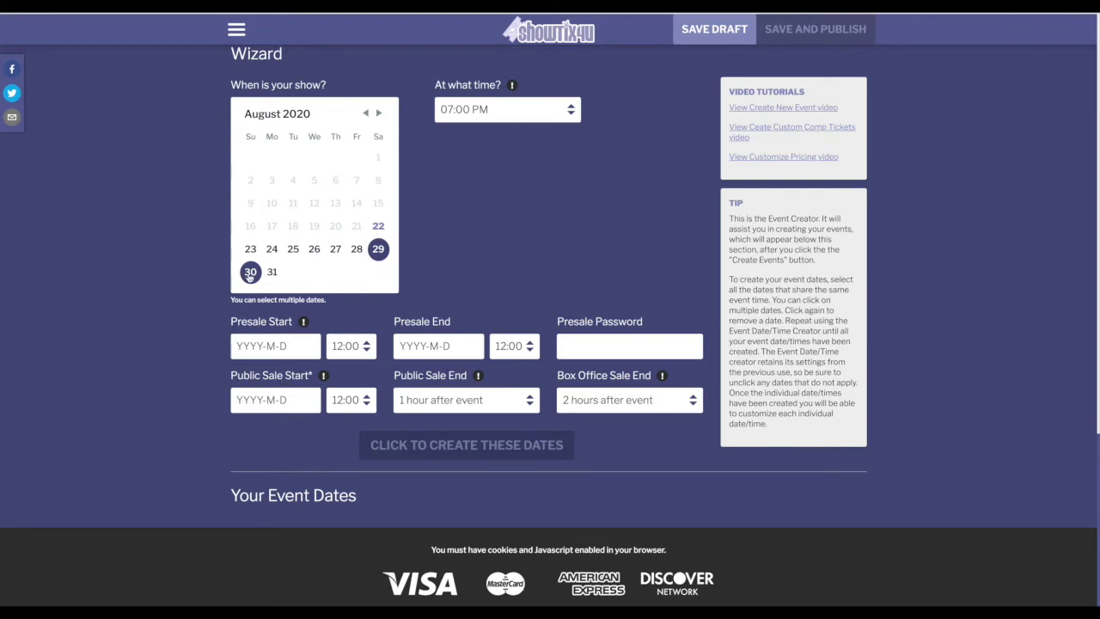
- Set public sale start to 08/30/2020 at 11:00 PM and create the performances
click(249, 397)
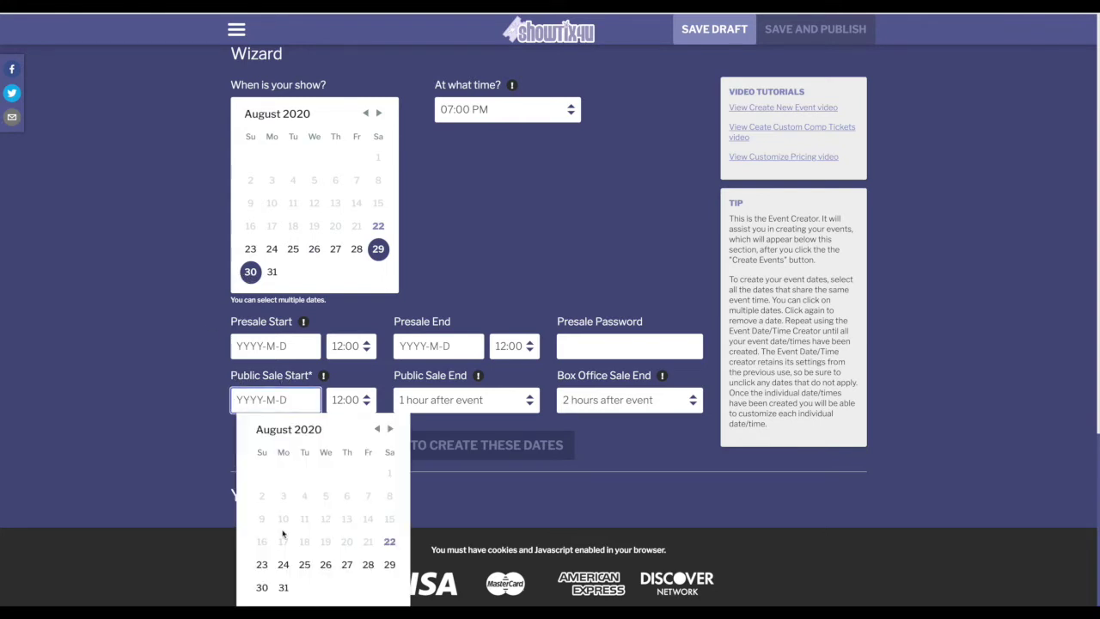
click(261, 587)
click(371, 407)
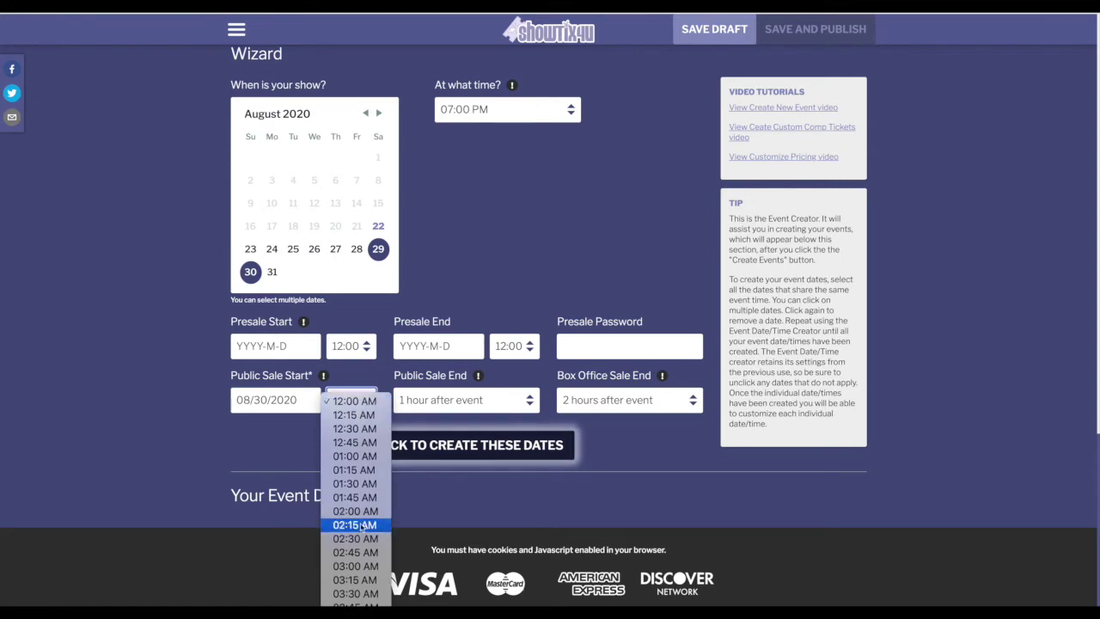
scroll(360, 526, down, 15)
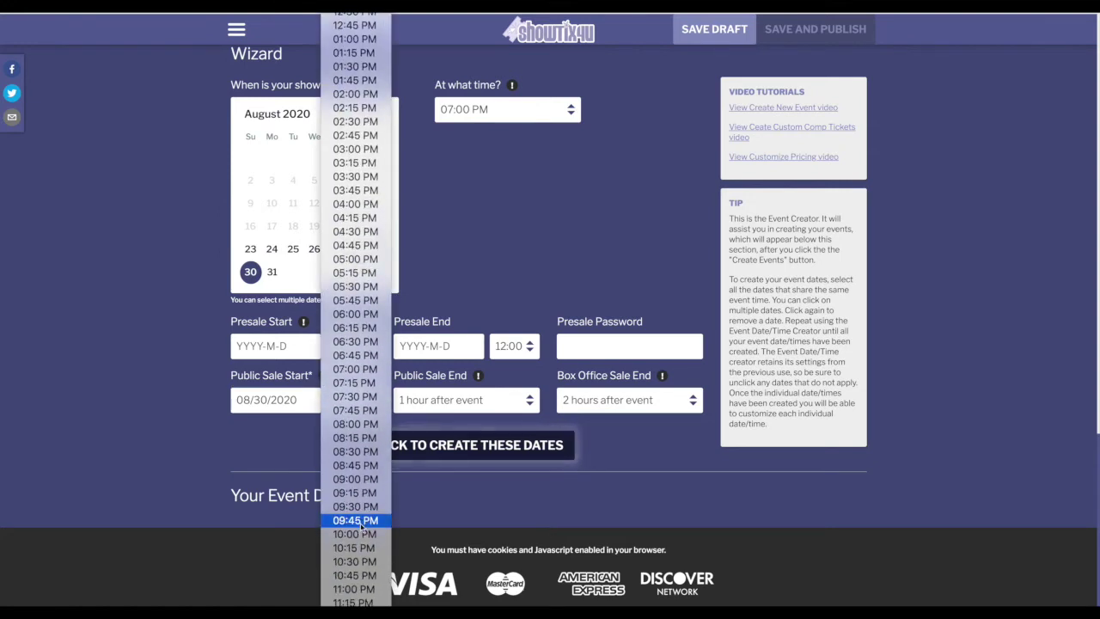
click(354, 589)
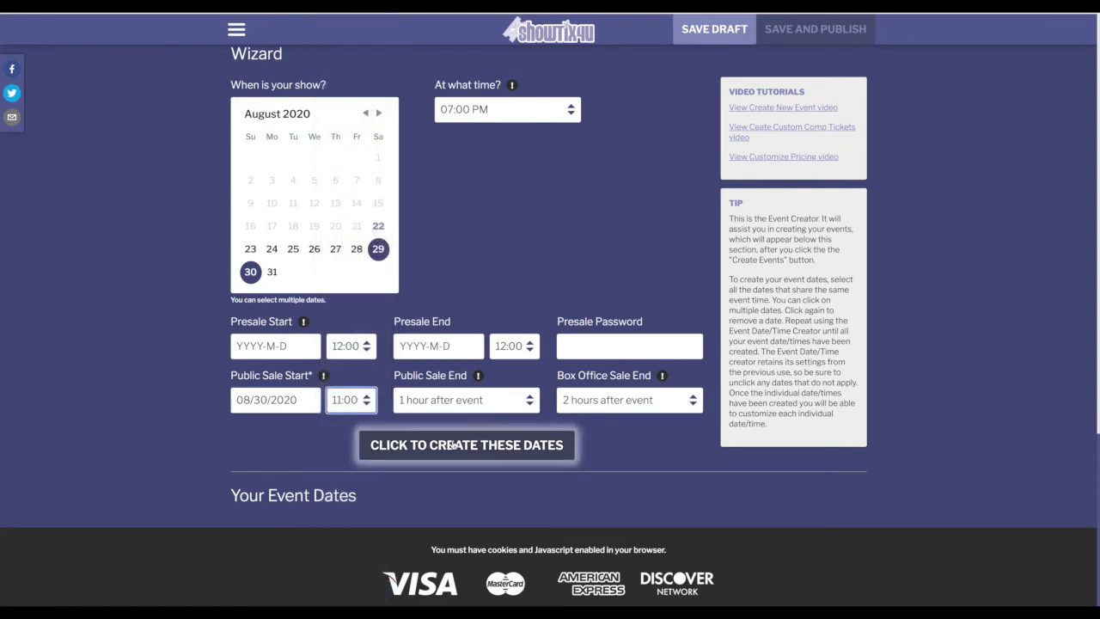
click(453, 445)
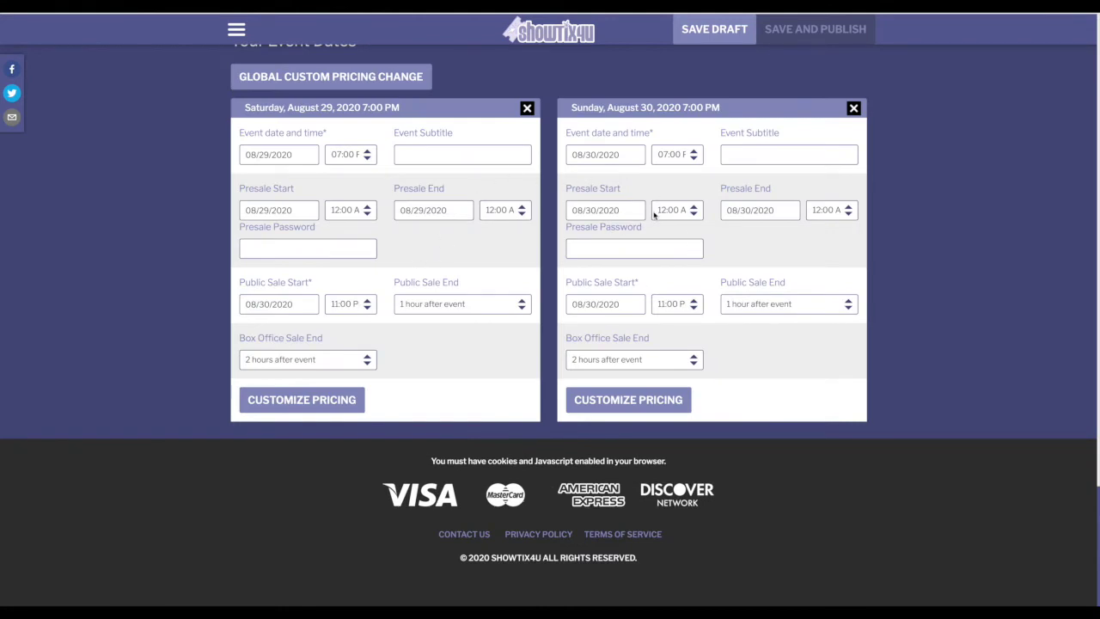
- Save the event as a draft
click(711, 33)
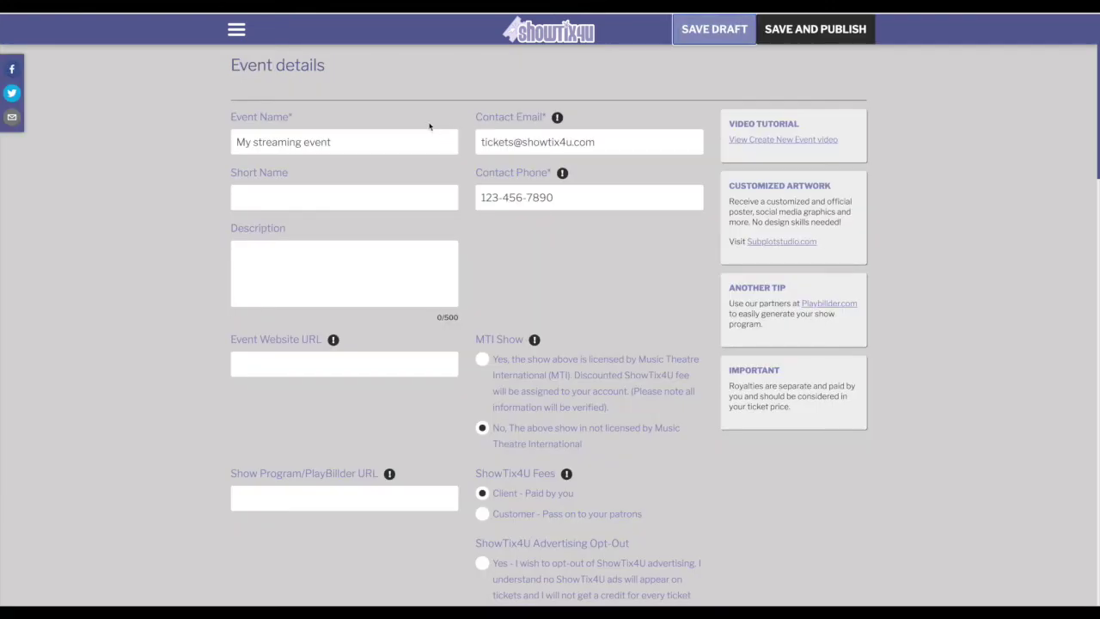
- Save and publish the event, then go to the Box Office
click(810, 34)
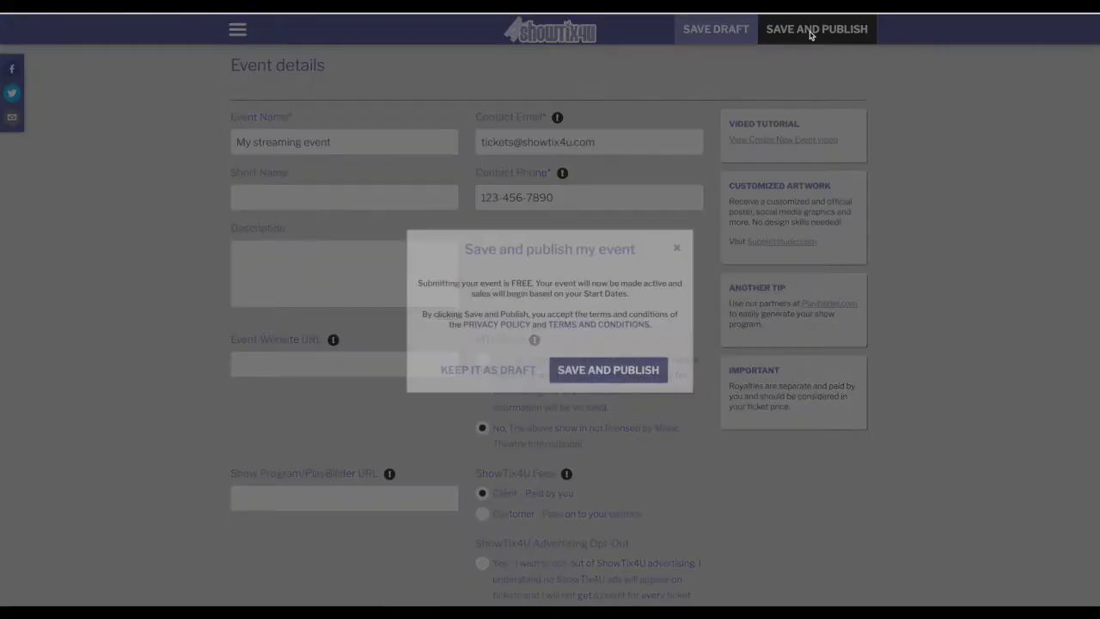
click(622, 386)
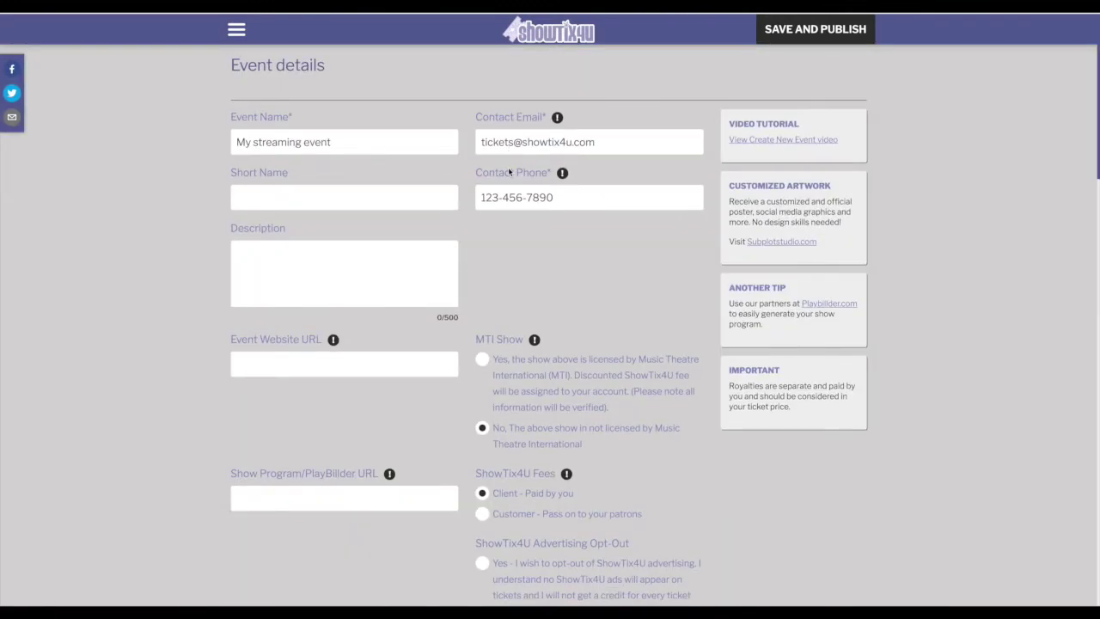
click(237, 31)
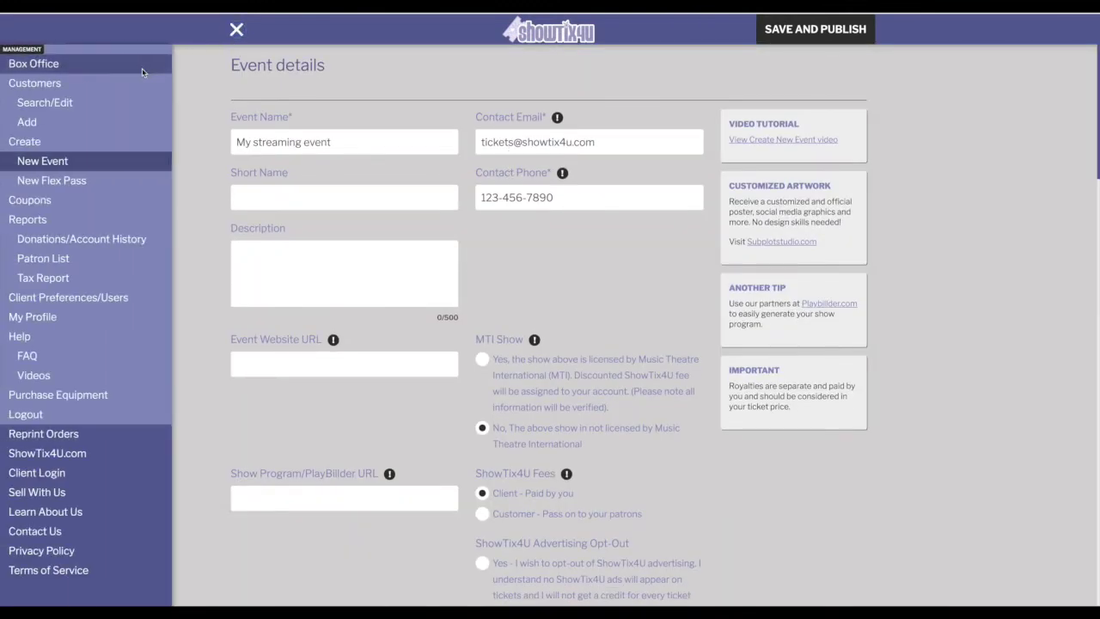
click(142, 68)
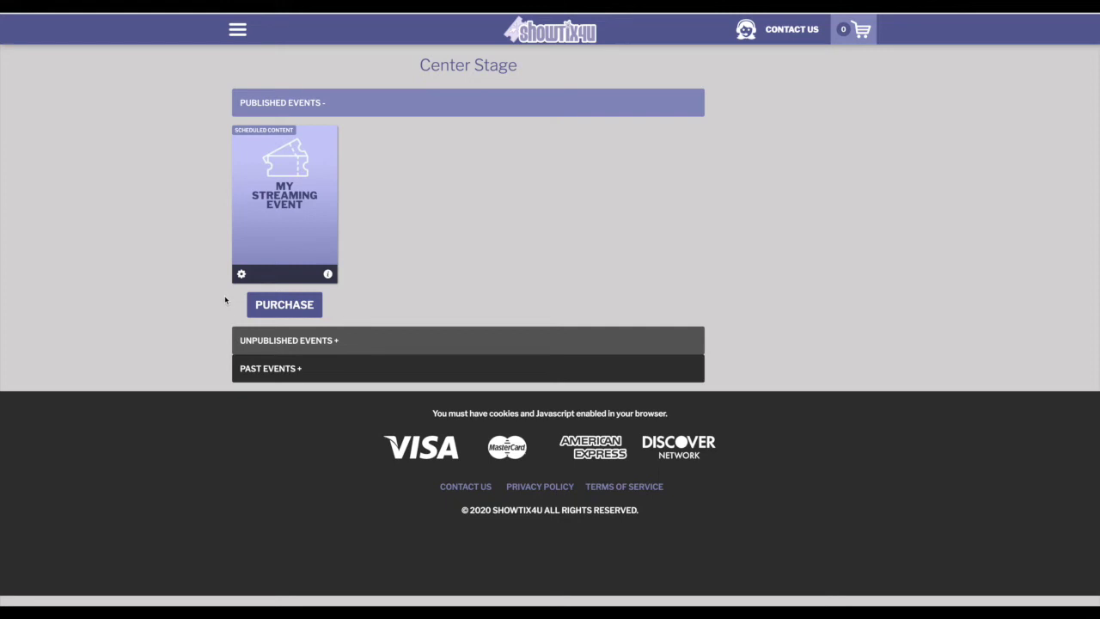
- Check out 25 Single Viewer tickets for the Saturday, August 29 performance
click(289, 315)
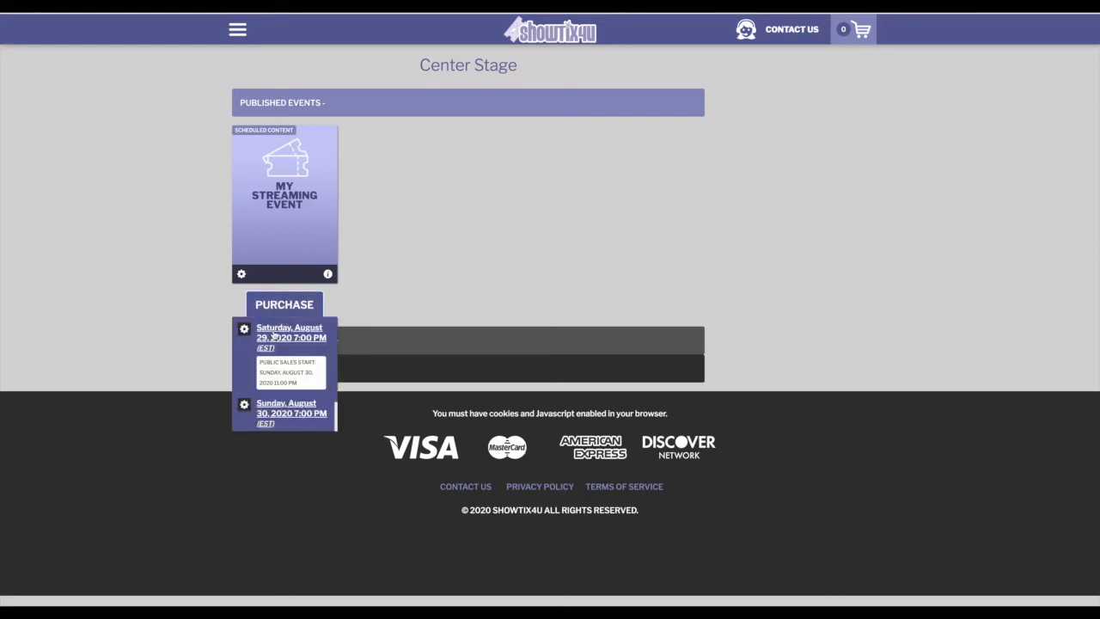
click(273, 335)
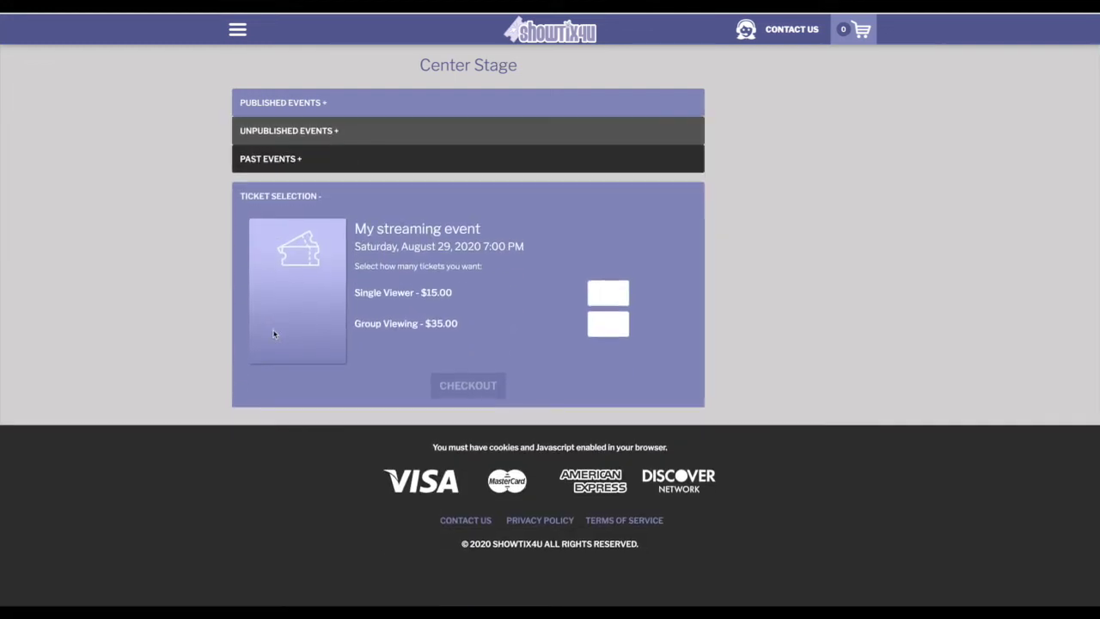
click(611, 294)
text(25)
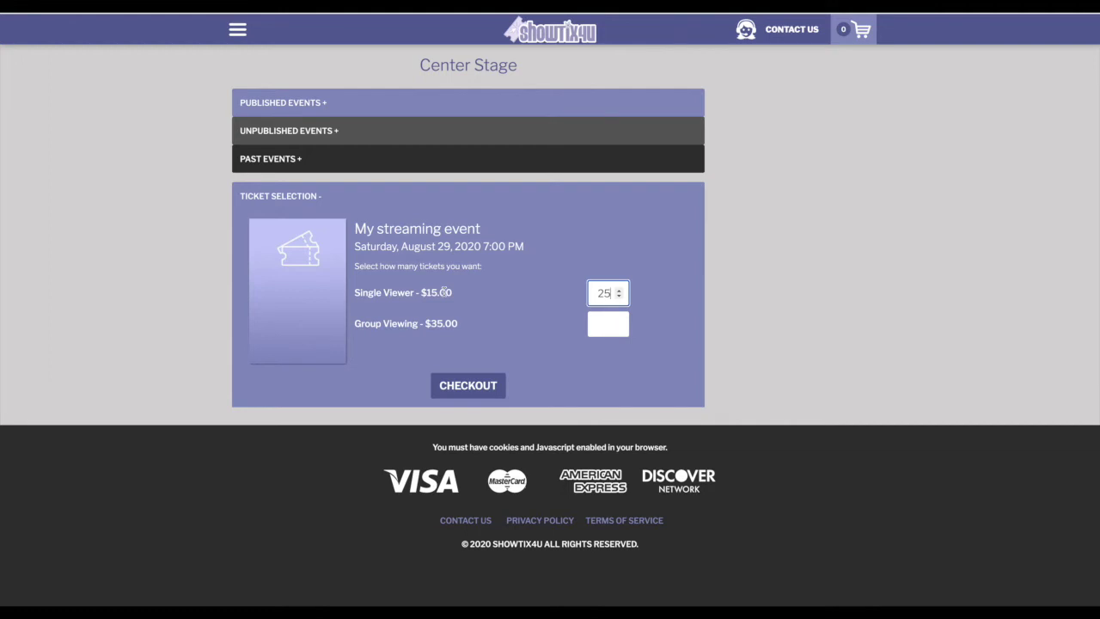
click(490, 385)
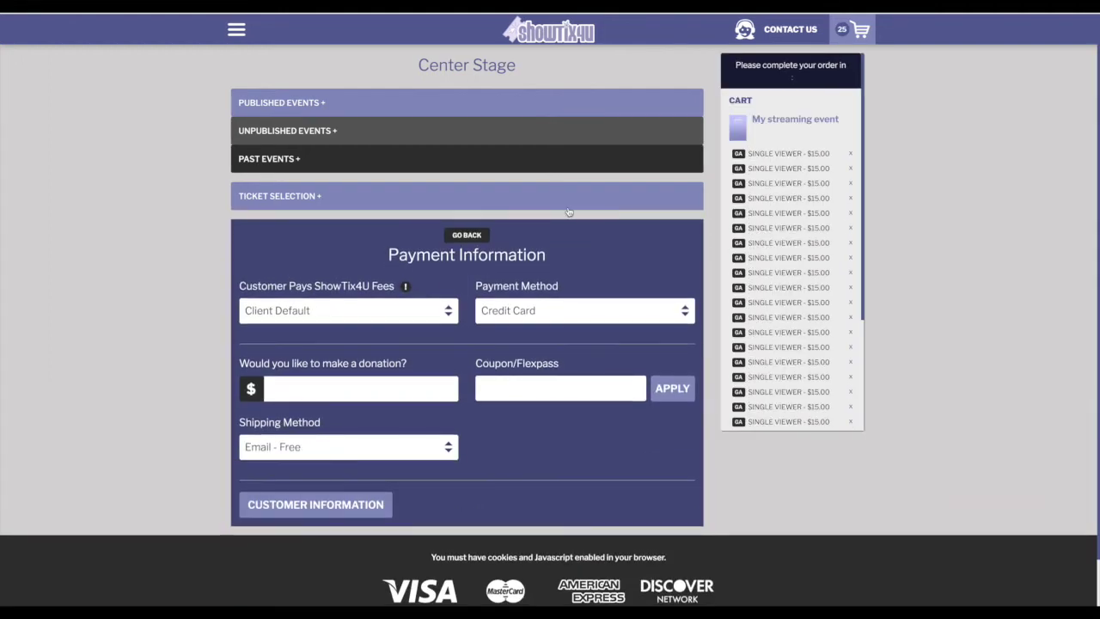
- Complete the order with Cash payment, then open My Streaming Event's options
click(520, 312)
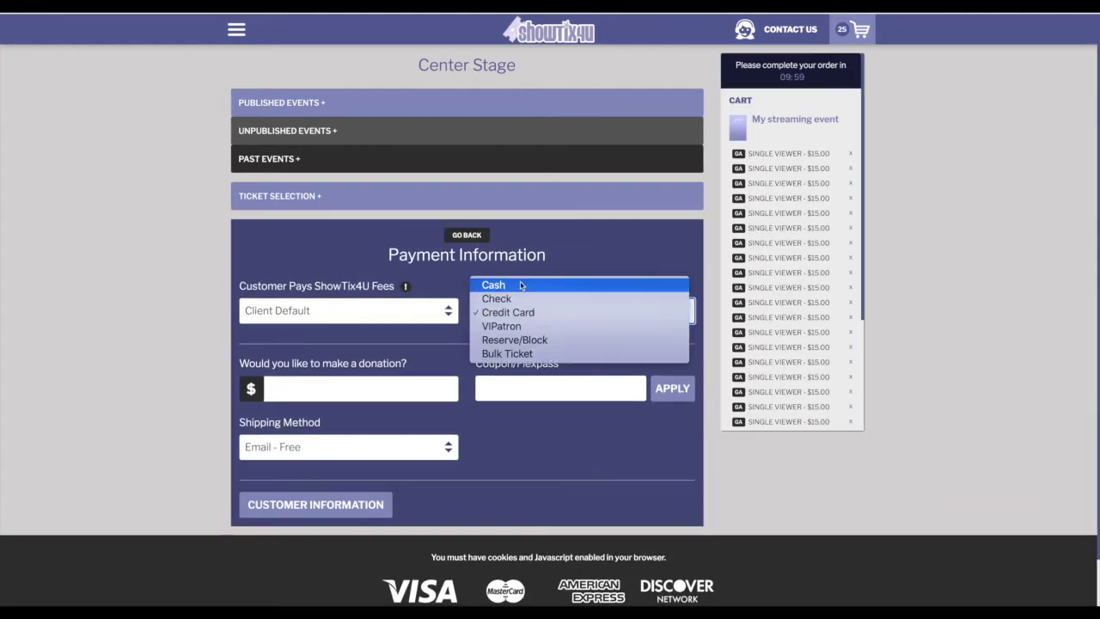
click(520, 285)
click(664, 506)
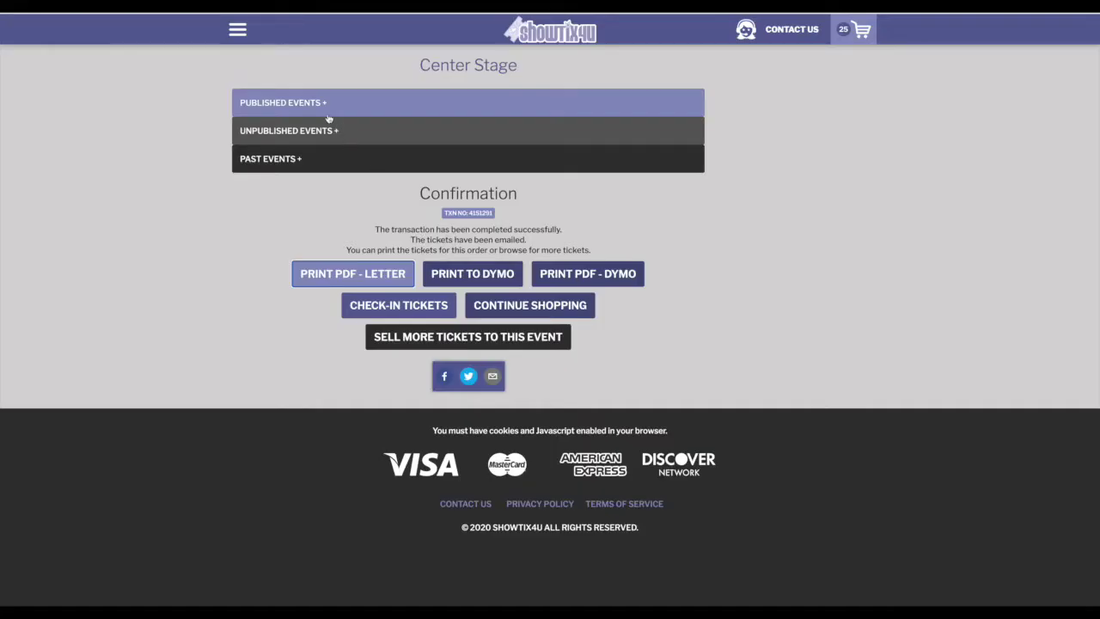
click(316, 103)
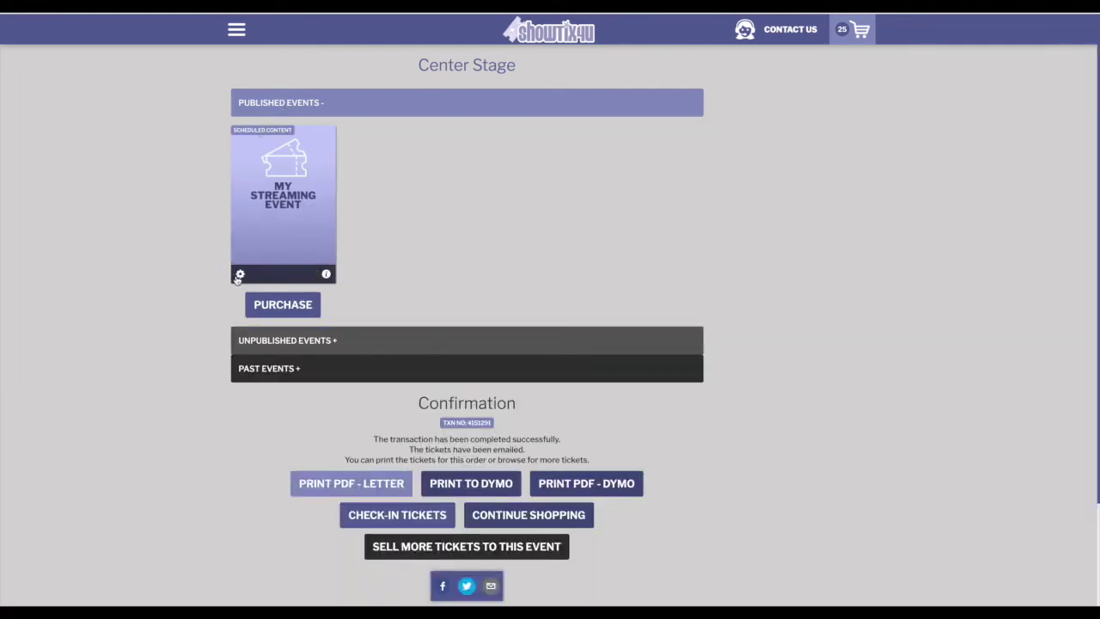
click(240, 274)
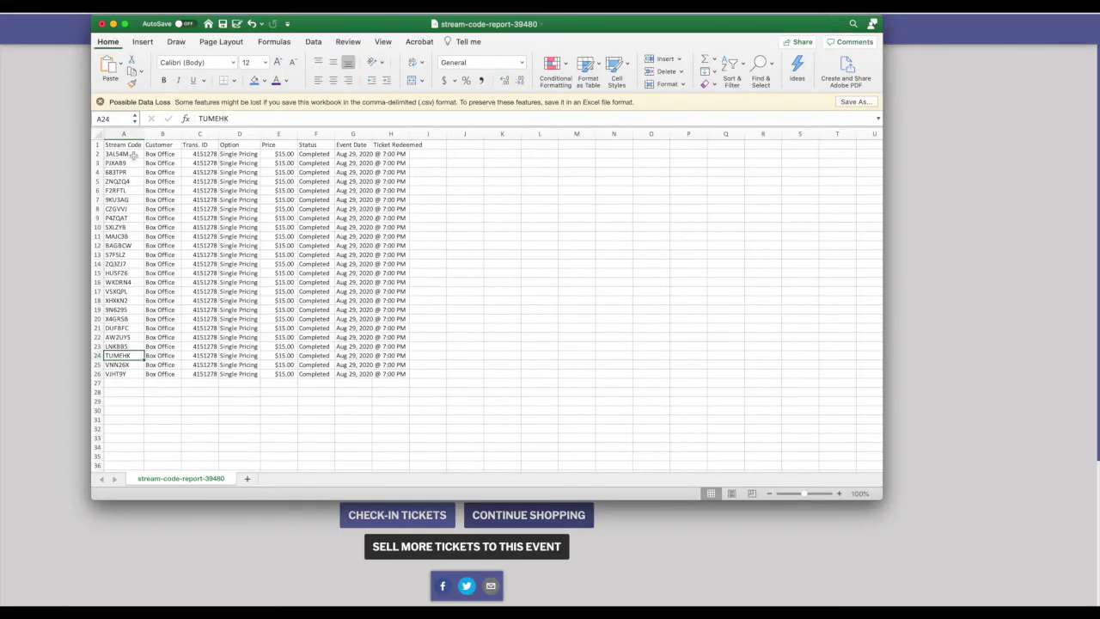
- Select the stream access codes in column A, then deselect them
drag(135, 157, 127, 376)
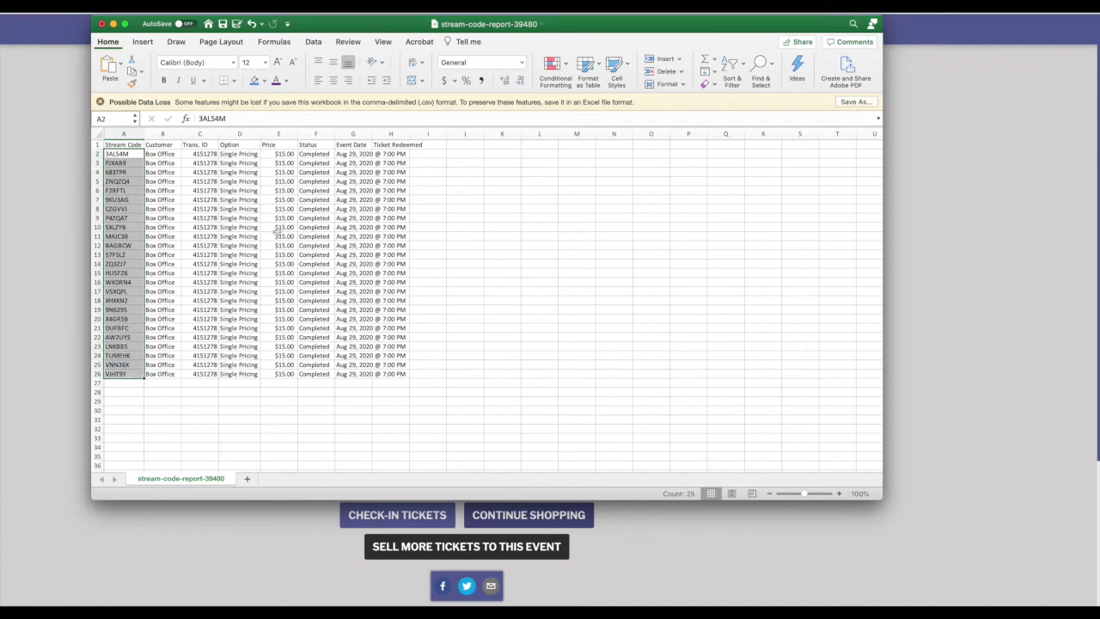
click(385, 227)
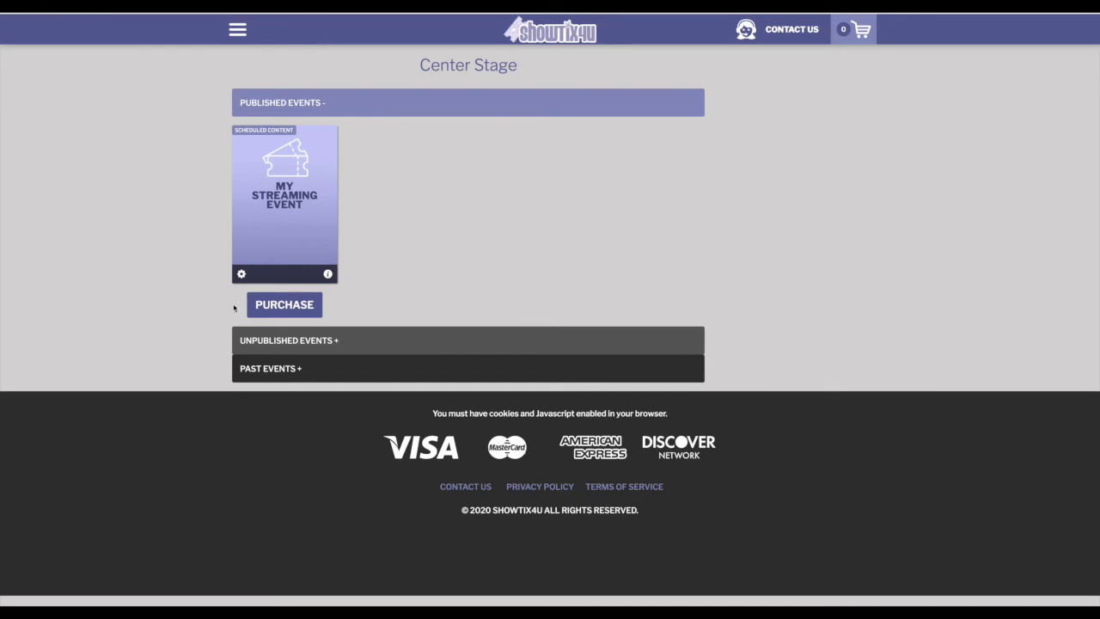
- Check out one Single Viewer ticket for the August 29 performance
click(288, 305)
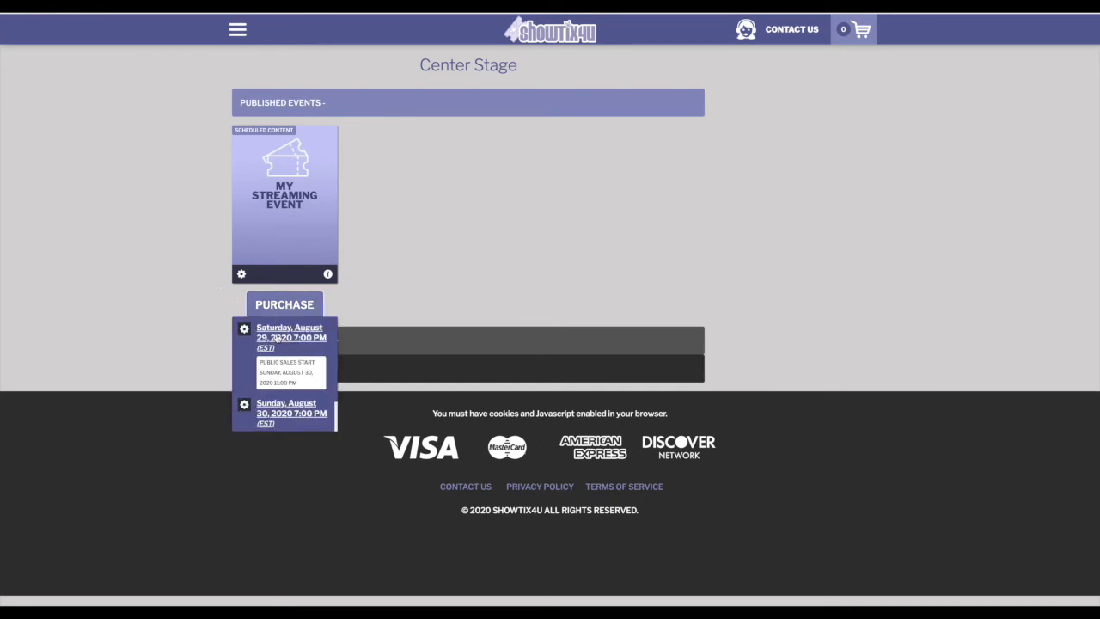
click(275, 337)
click(618, 290)
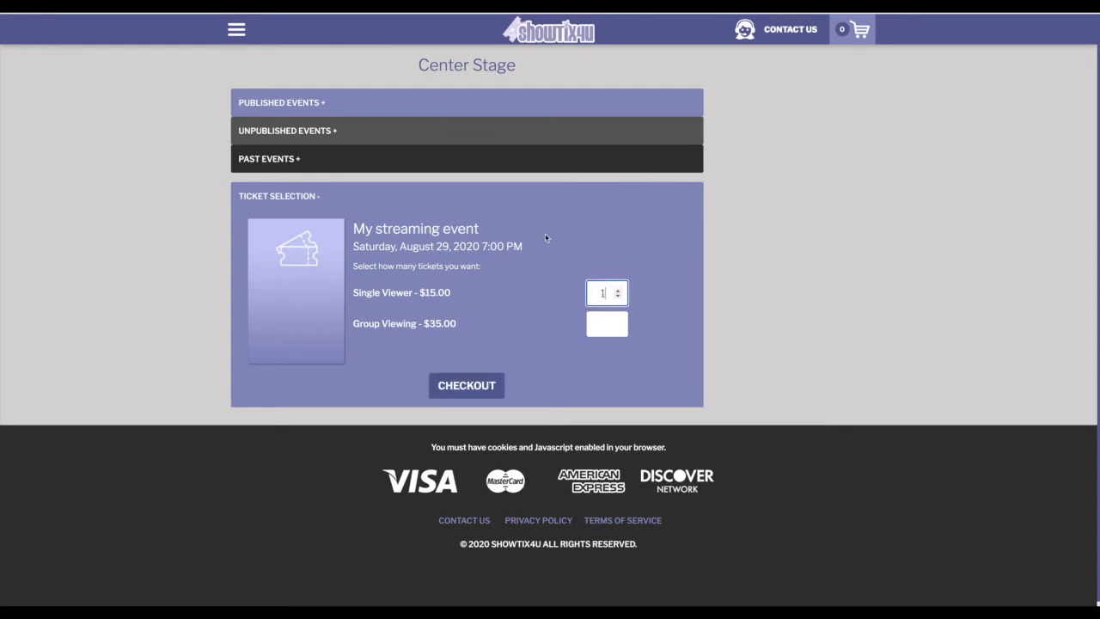
click(468, 383)
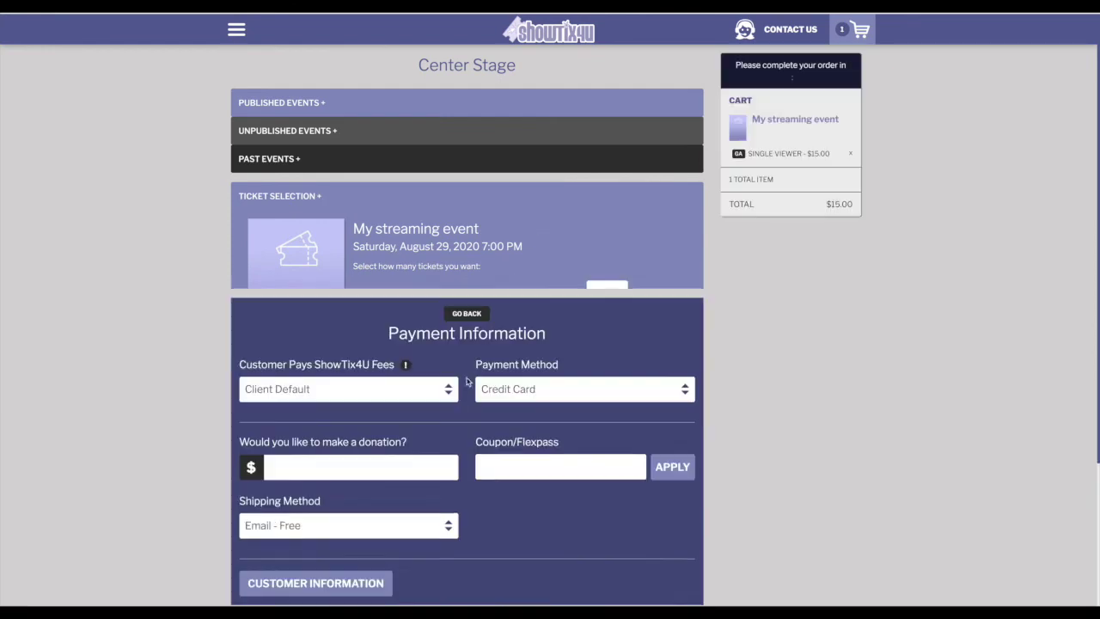
- Choose Cash as the payment method and go to the customer information form
click(527, 318)
click(532, 283)
scroll(444, 471, down, 1)
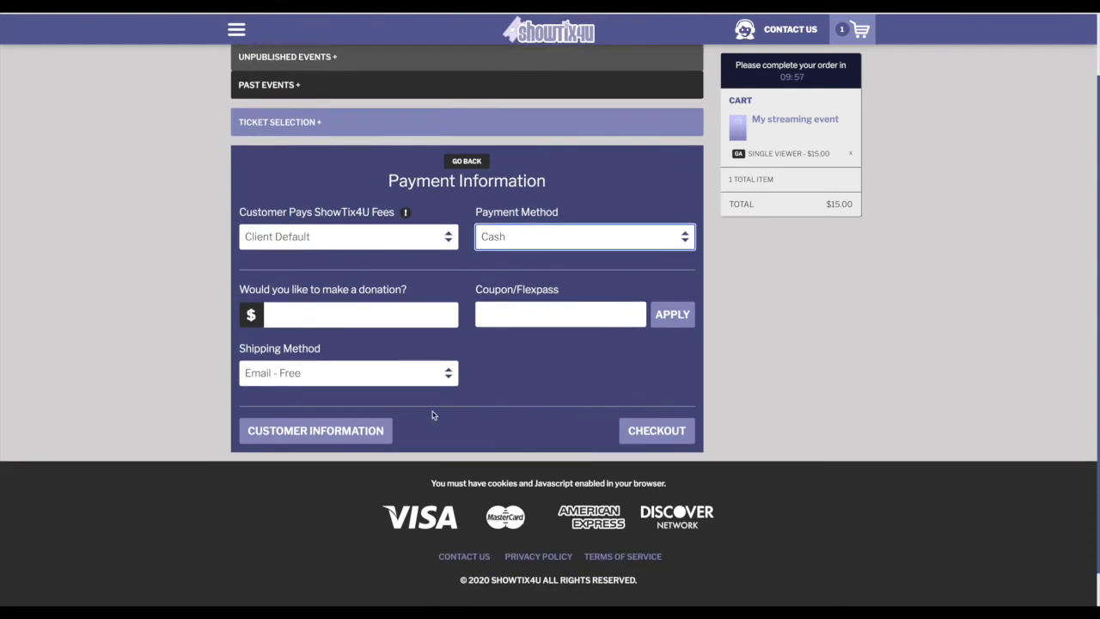
click(348, 429)
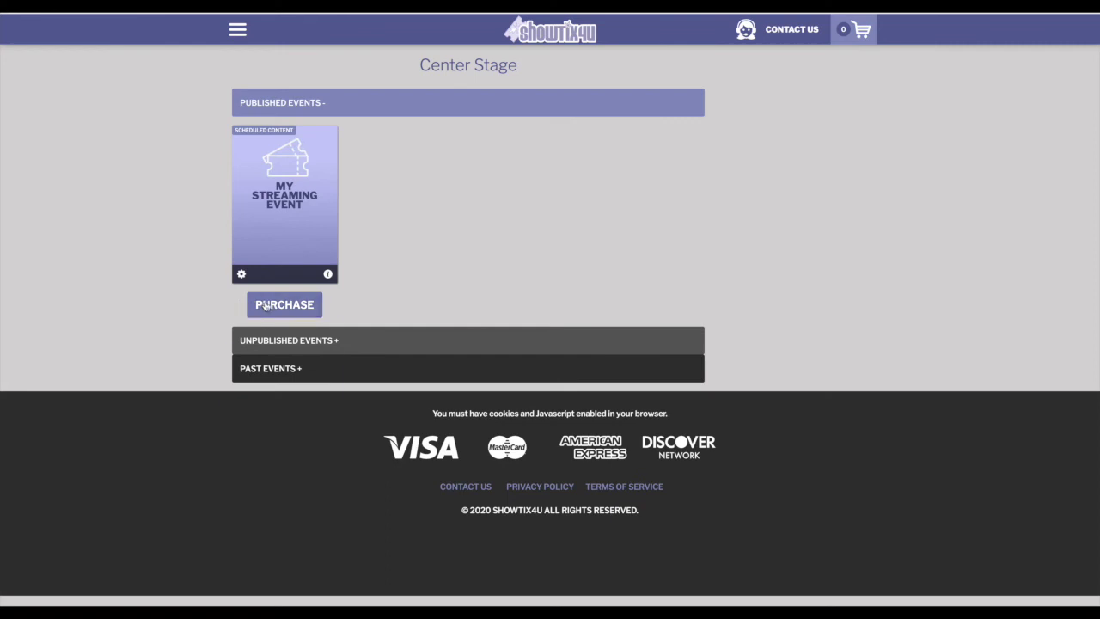
- Pick the August 29 performance and enter 25 Single Viewer tickets
click(268, 306)
click(284, 336)
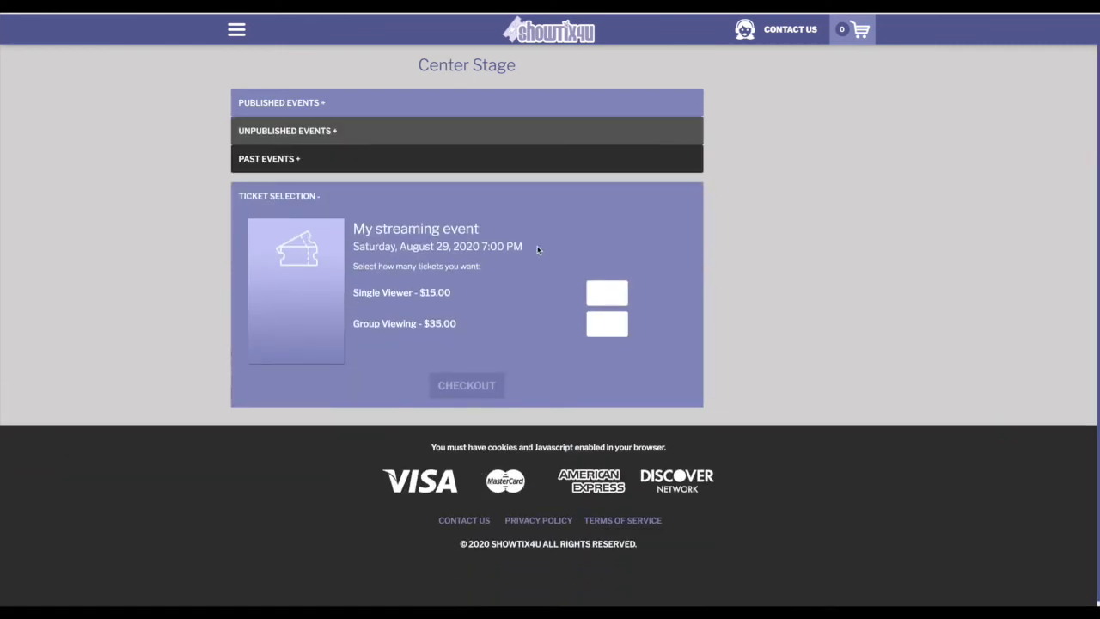
click(600, 292)
text(25)
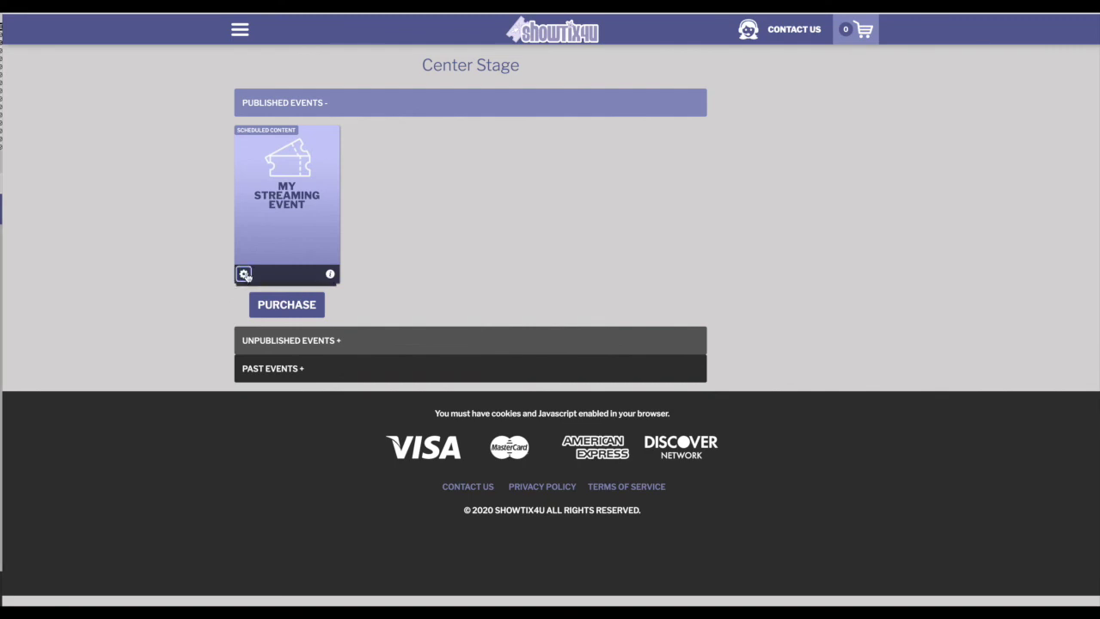
click(244, 274)
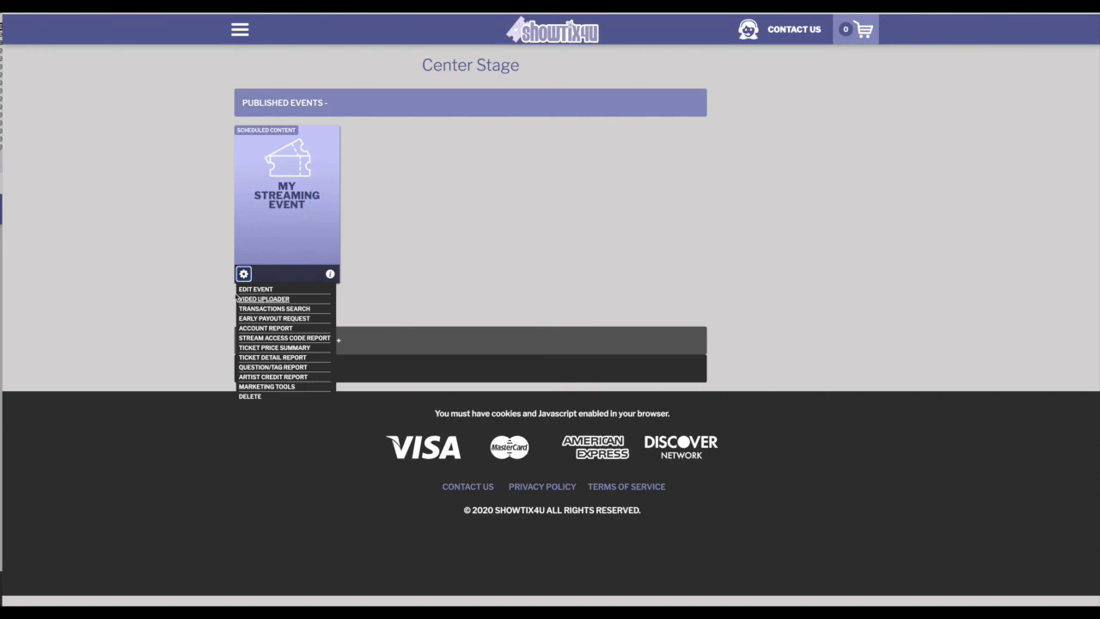
click(221, 289)
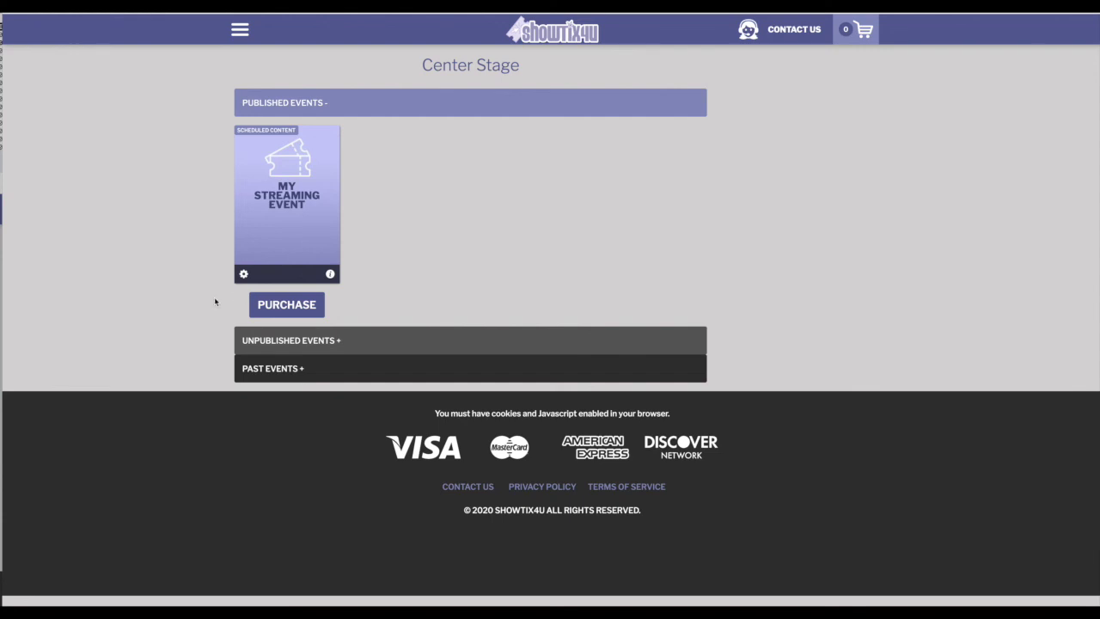
click(243, 274)
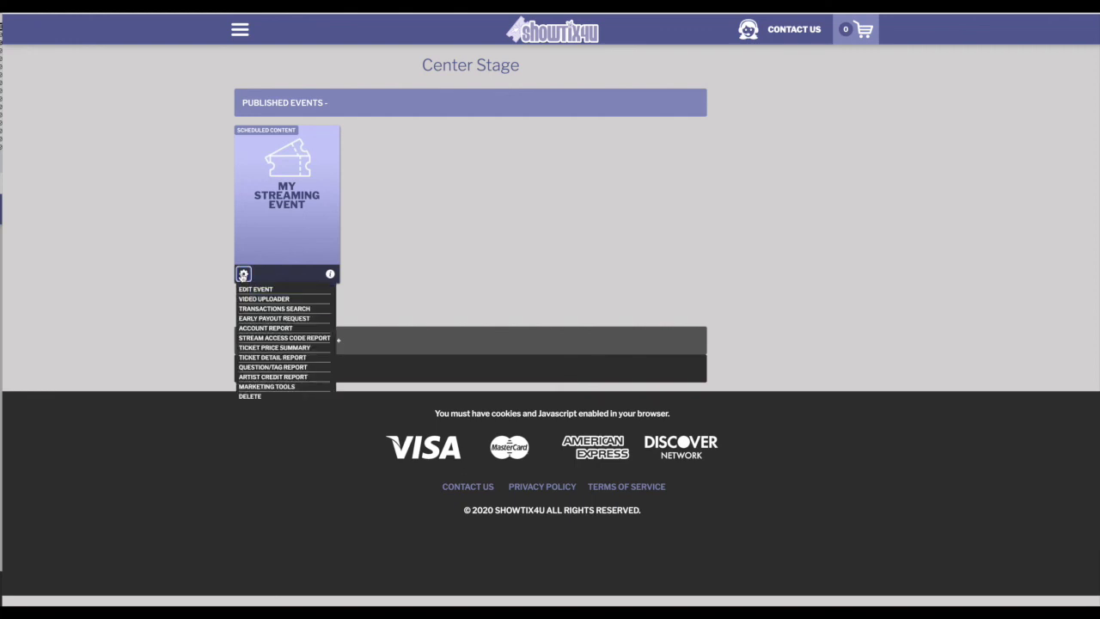